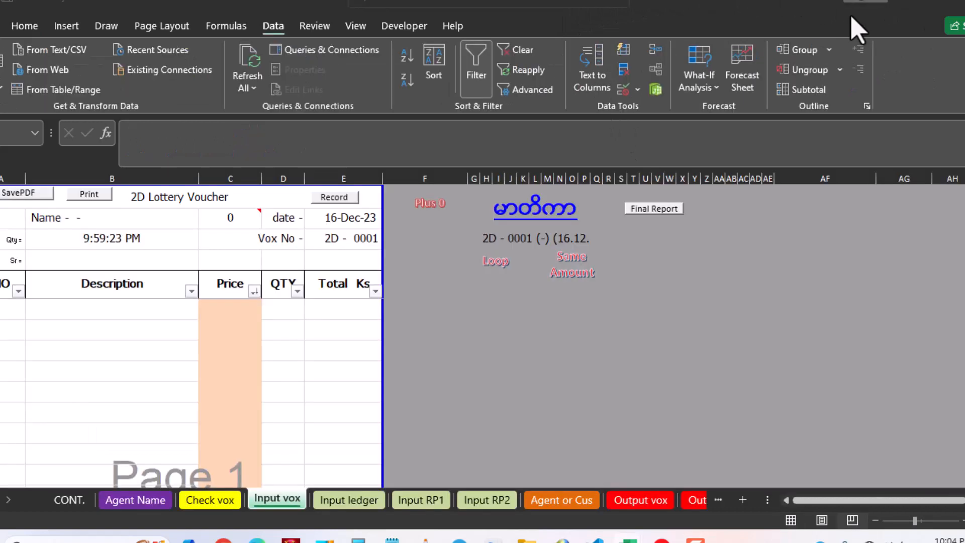
Enter "ap" as the description in the voucher's first row
click(241, 307)
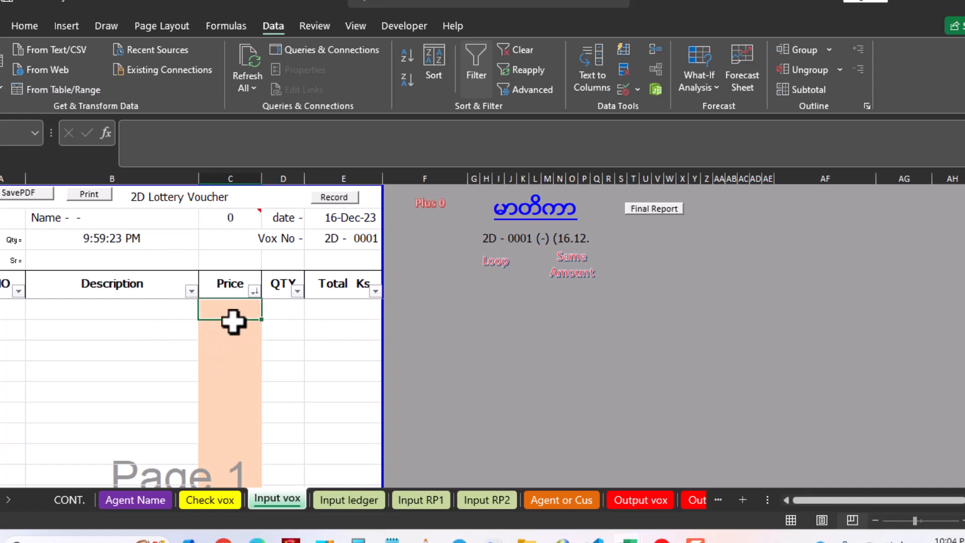
click(135, 308)
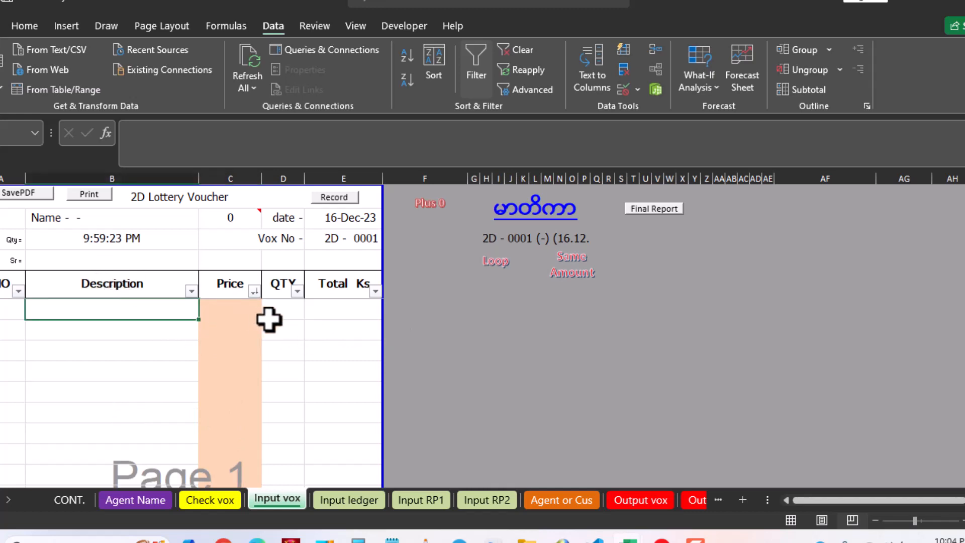
text(ap)
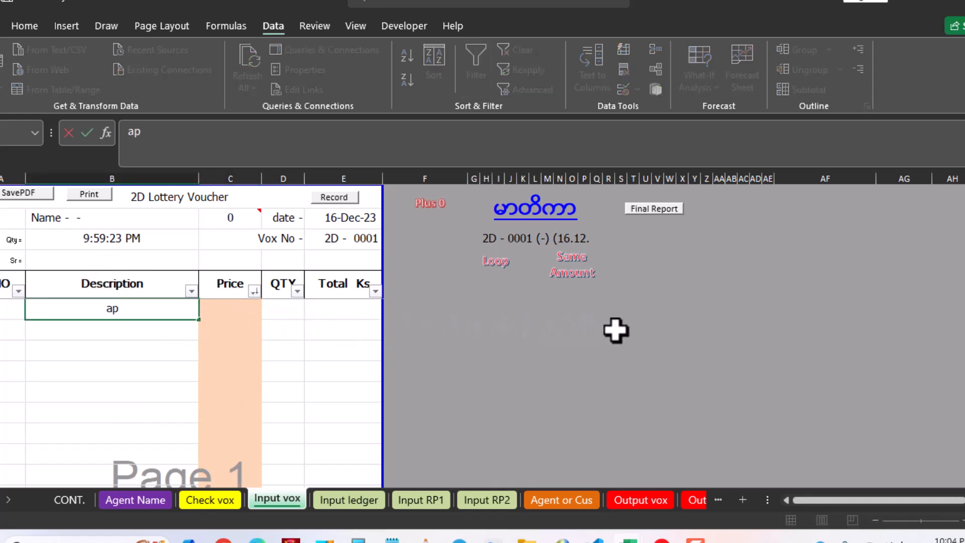
key(Return)
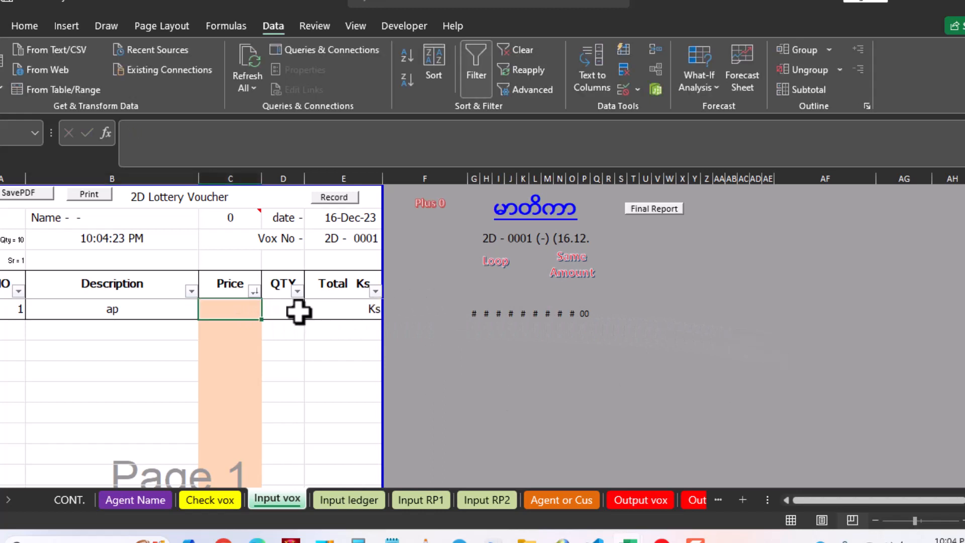
Enter a price of 100 for the ap row and check its quantity and total formulas
click(296, 310)
click(231, 309)
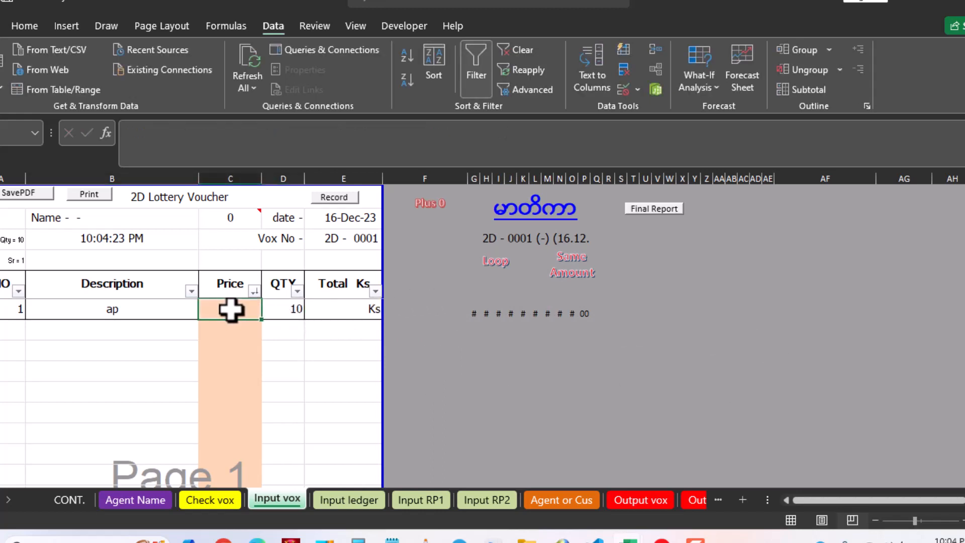
text(100)
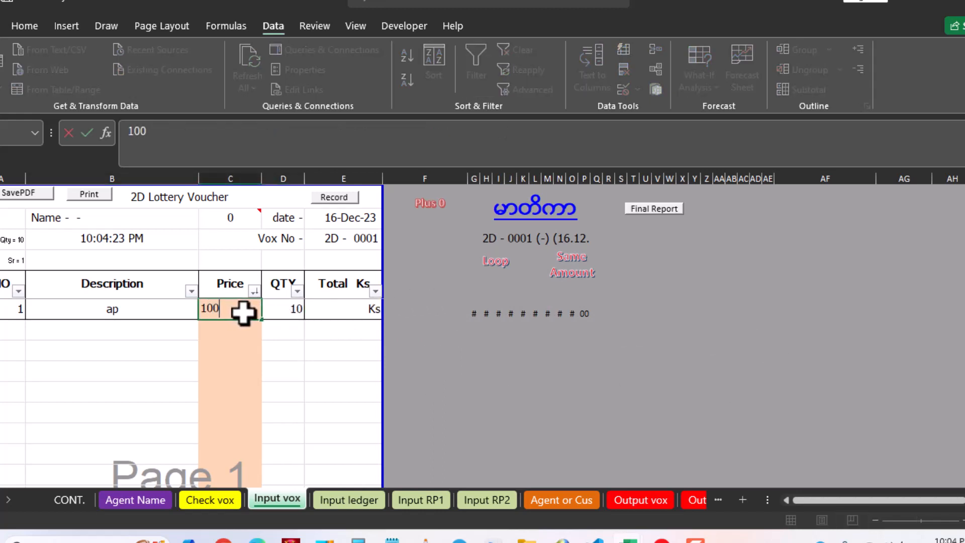
key(Return)
click(300, 309)
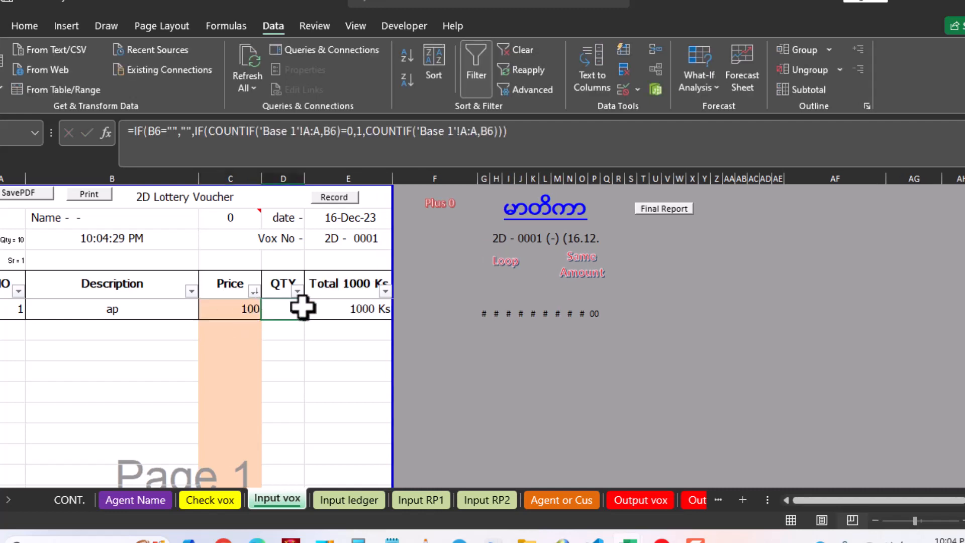
click(334, 305)
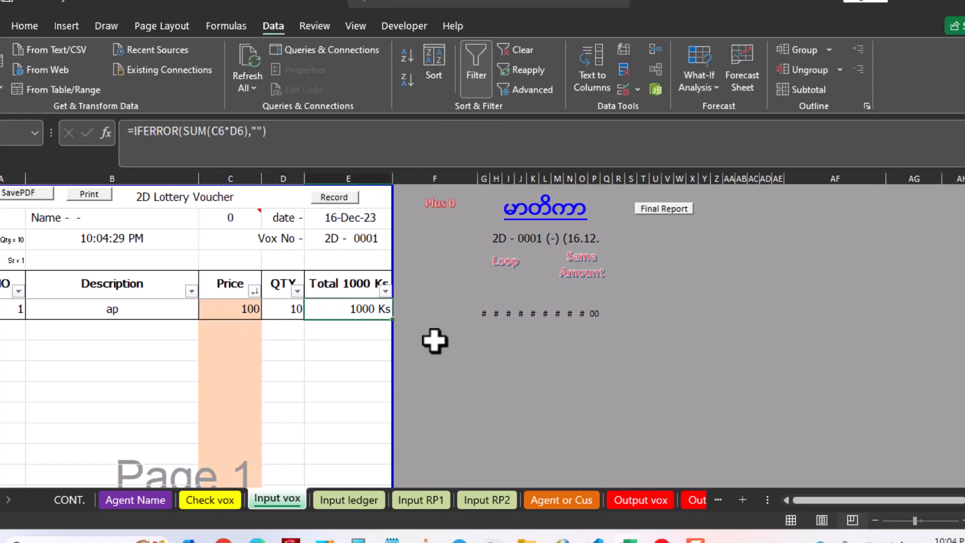
Replace the ap row's price with the text "aef" and check how the total responds
click(237, 304)
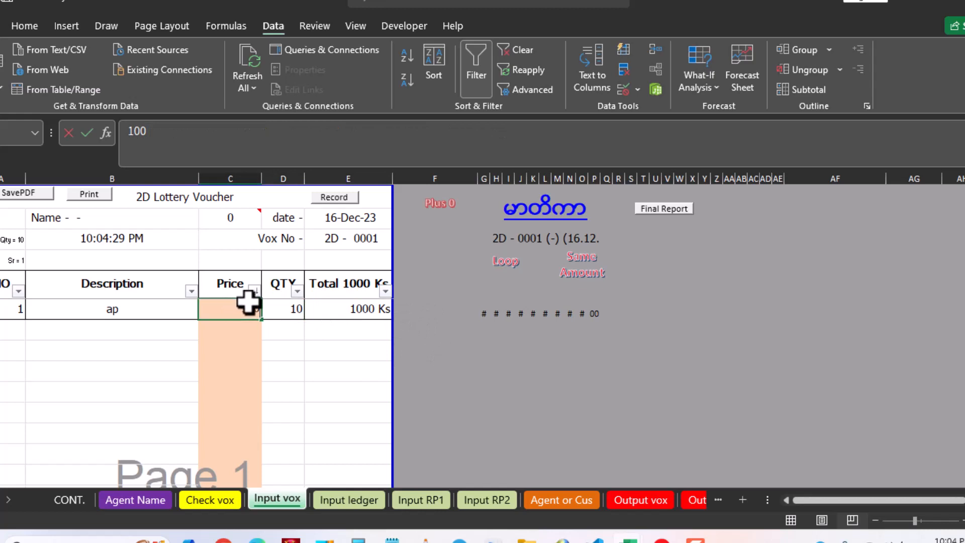
text(aef)
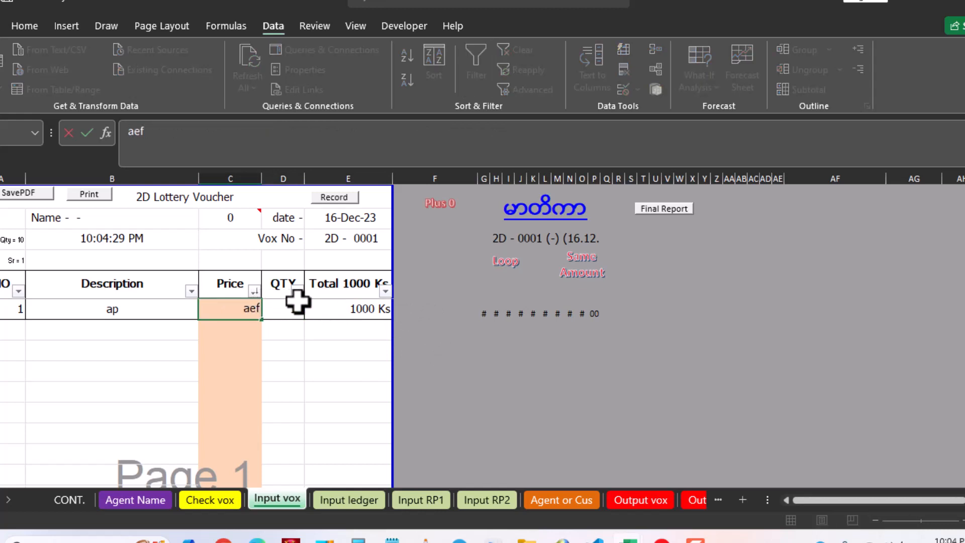
key(Return)
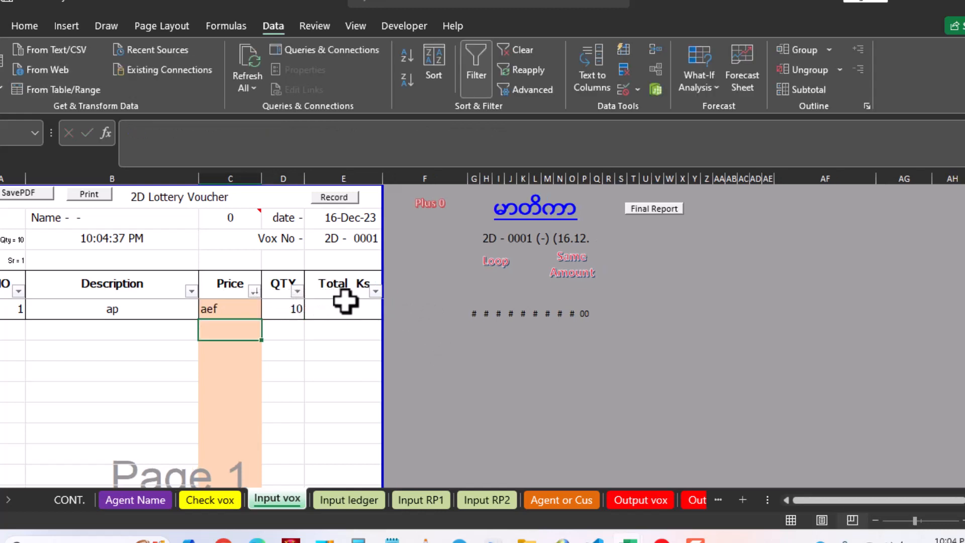
click(352, 303)
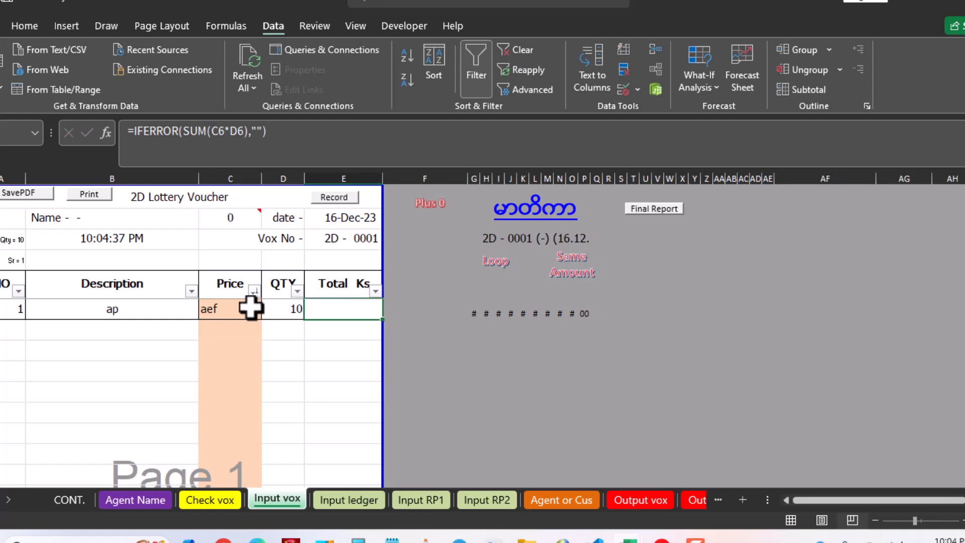
Clear the text entry from the ap row's price cell
click(230, 309)
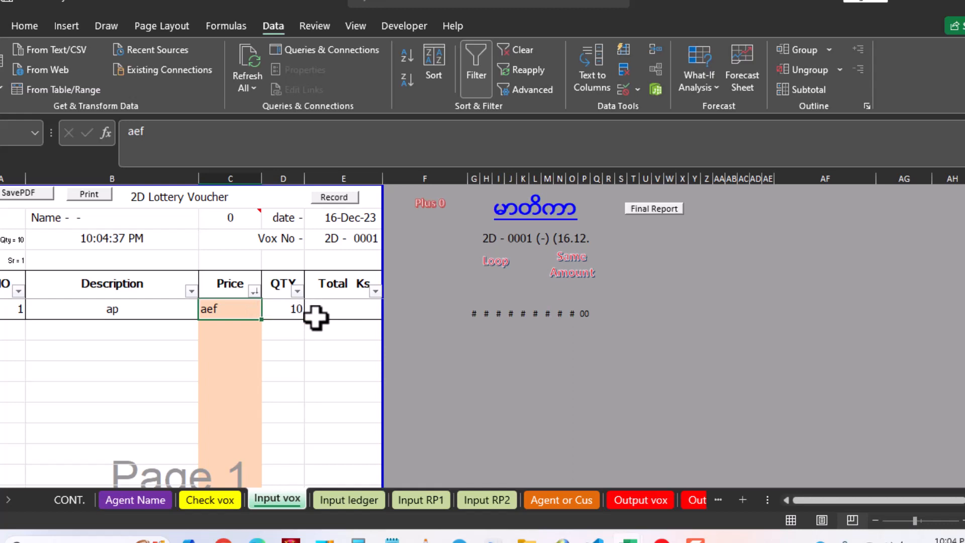
key(Delete)
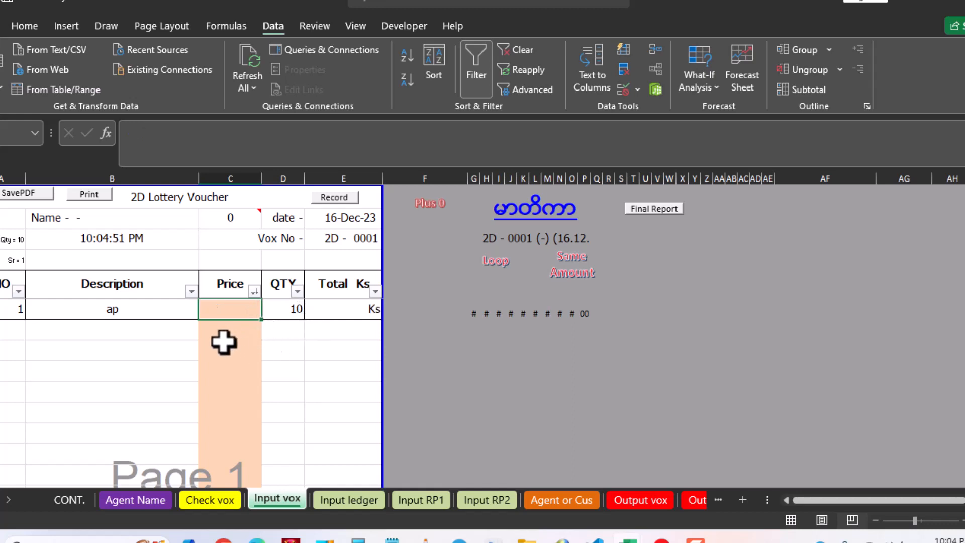
click(221, 335)
Give the first price cell, C6, a custom data validation rule with the formula =C6*1=c6
click(212, 304)
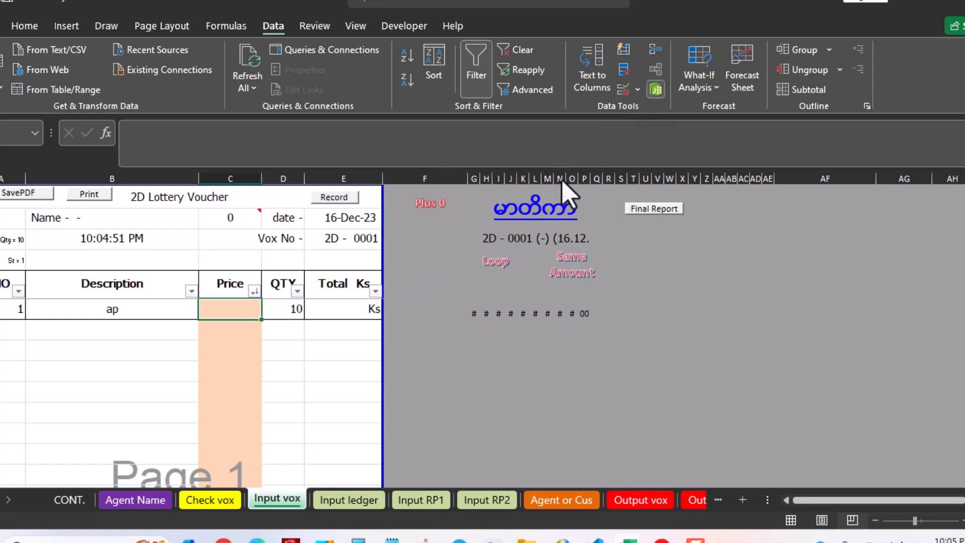
click(637, 89)
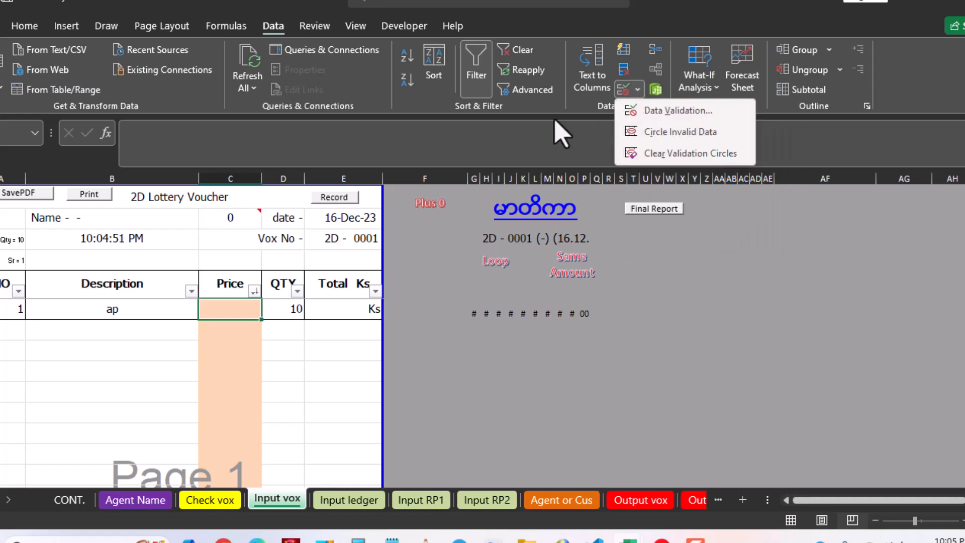
click(655, 111)
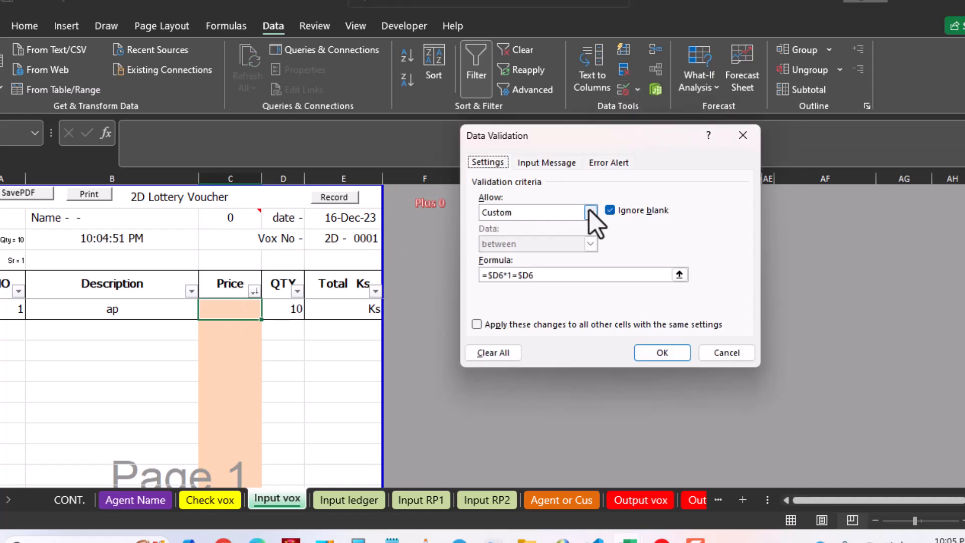
drag(551, 280, 435, 278)
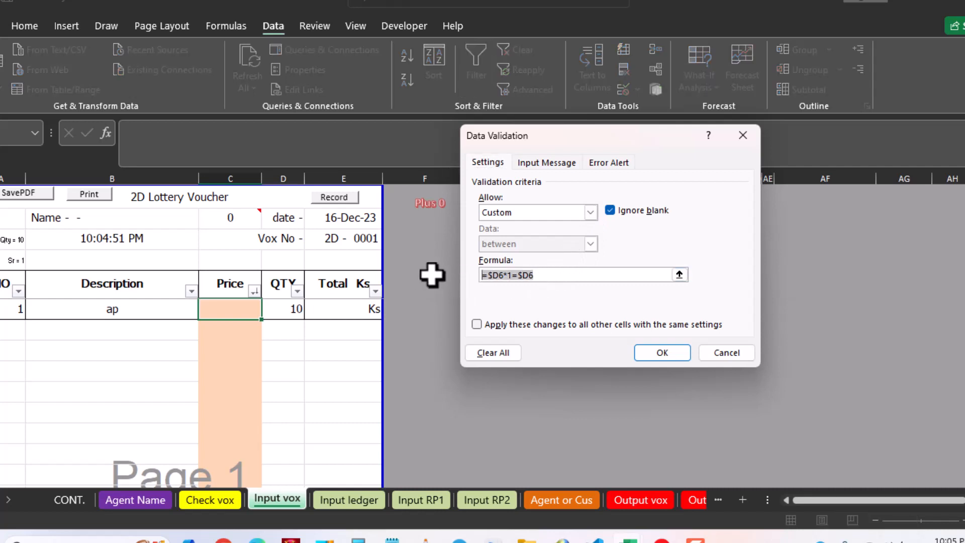
text(=C6)
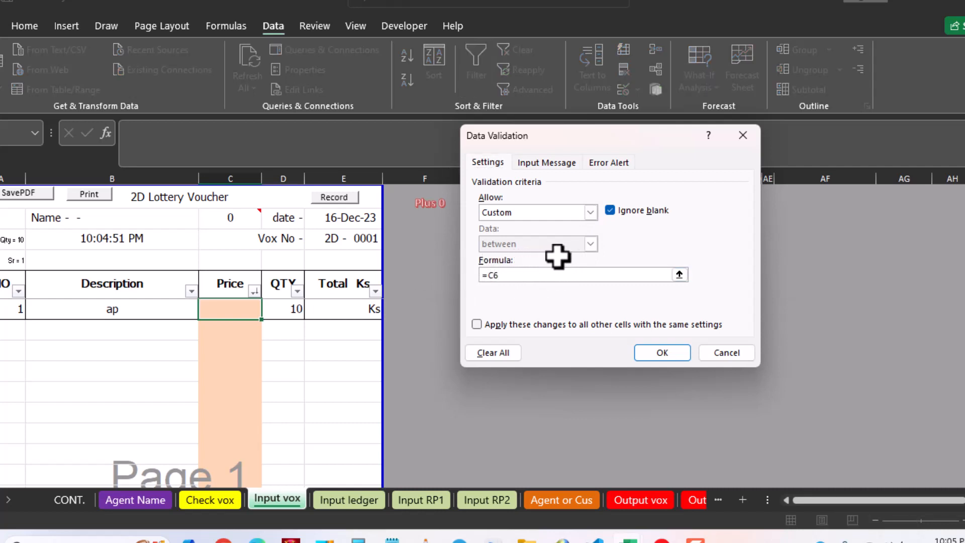
text(*1)
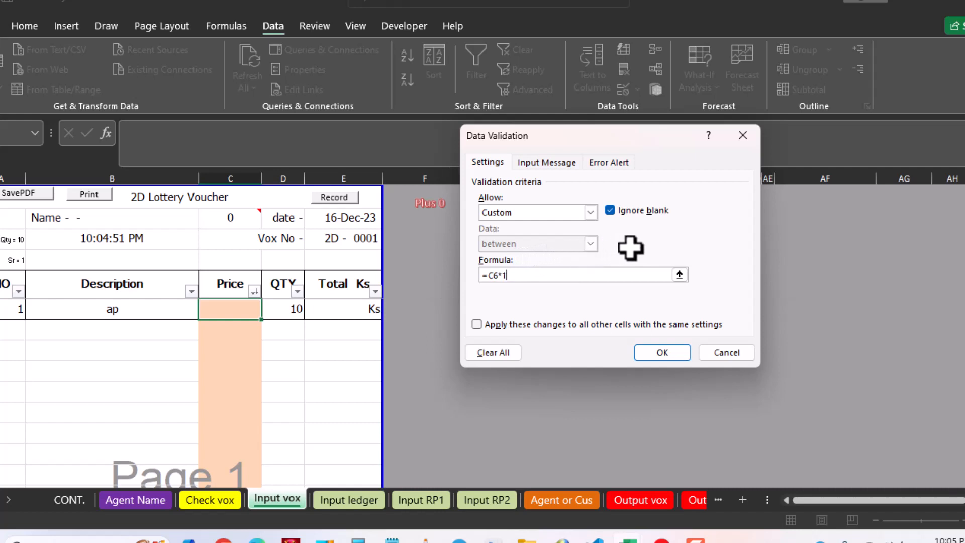
text(=c)
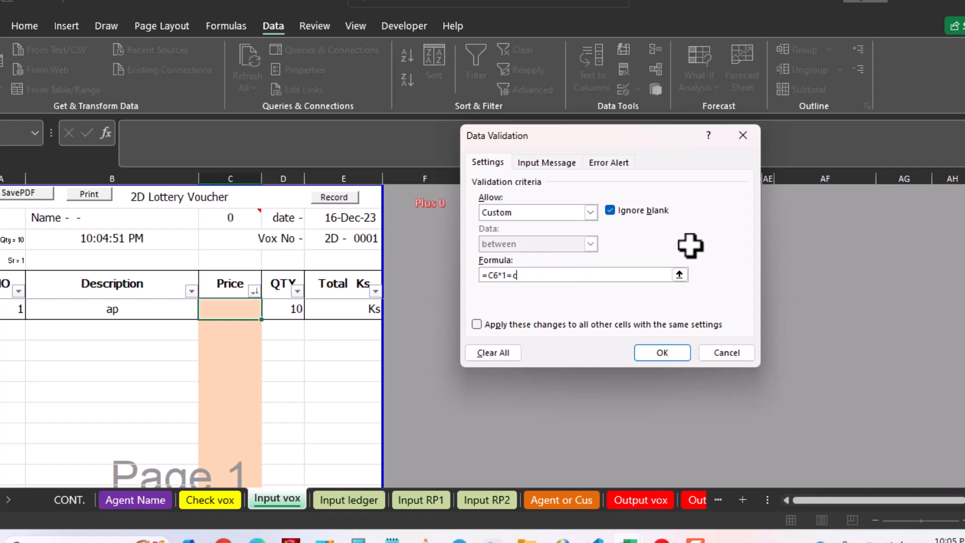
text(6)
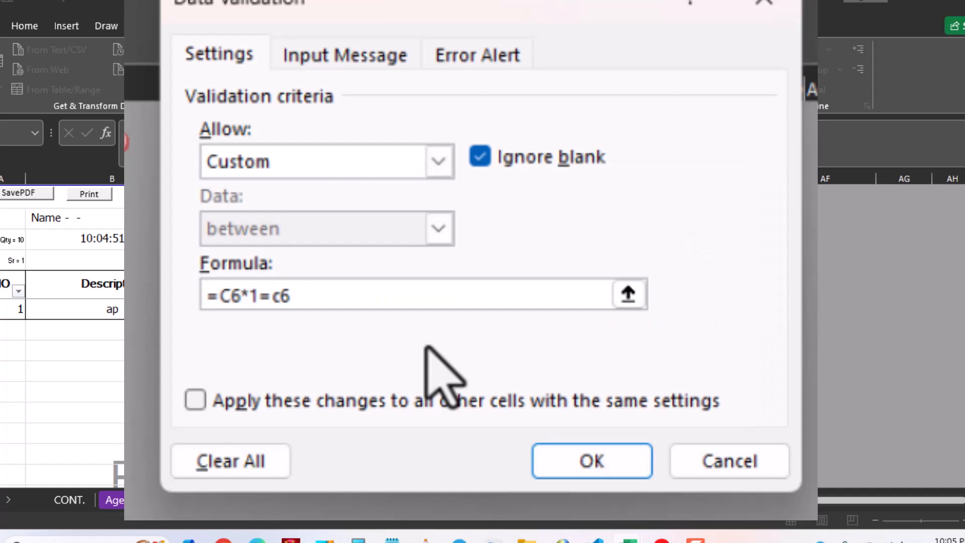
key(Return)
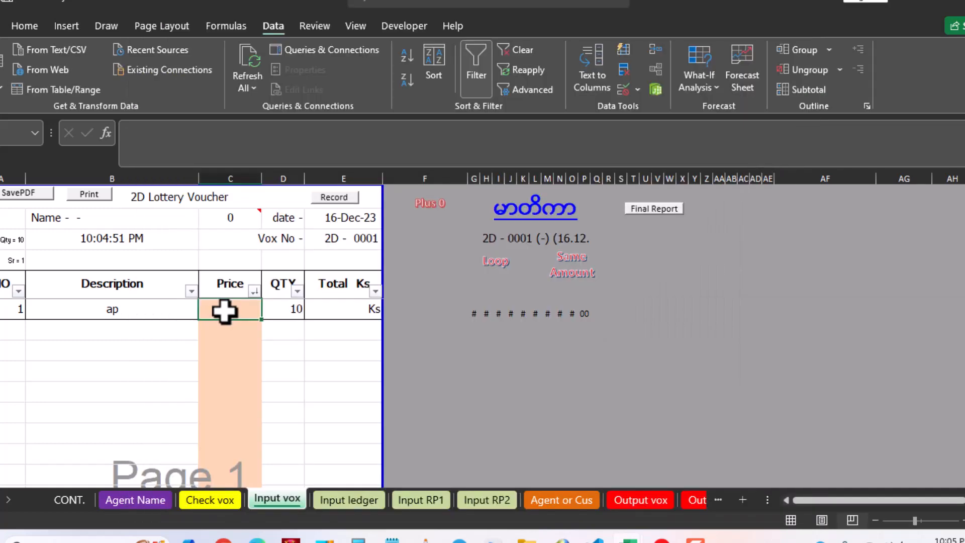
Test the validated price cell with the number 500
text(a)
key(BackSpace)
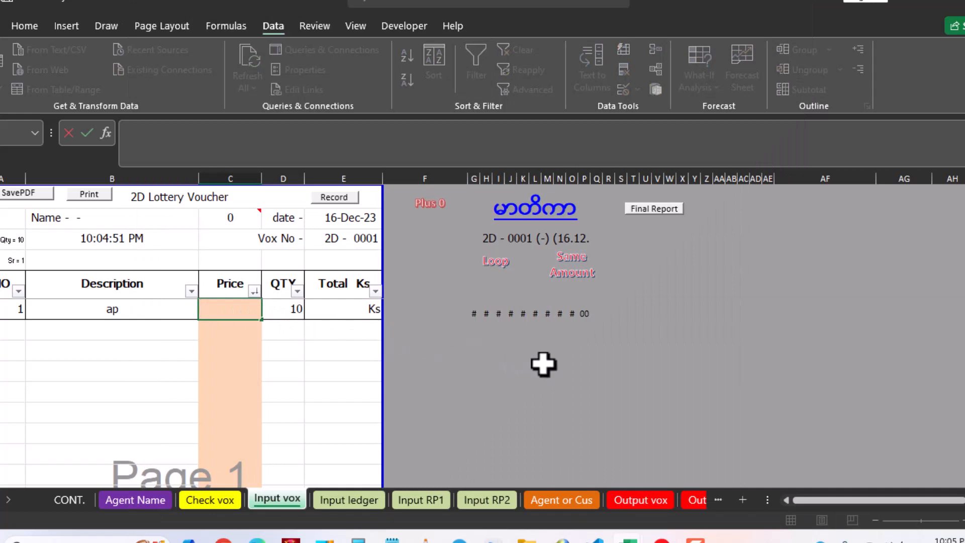
text(500)
key(Return)
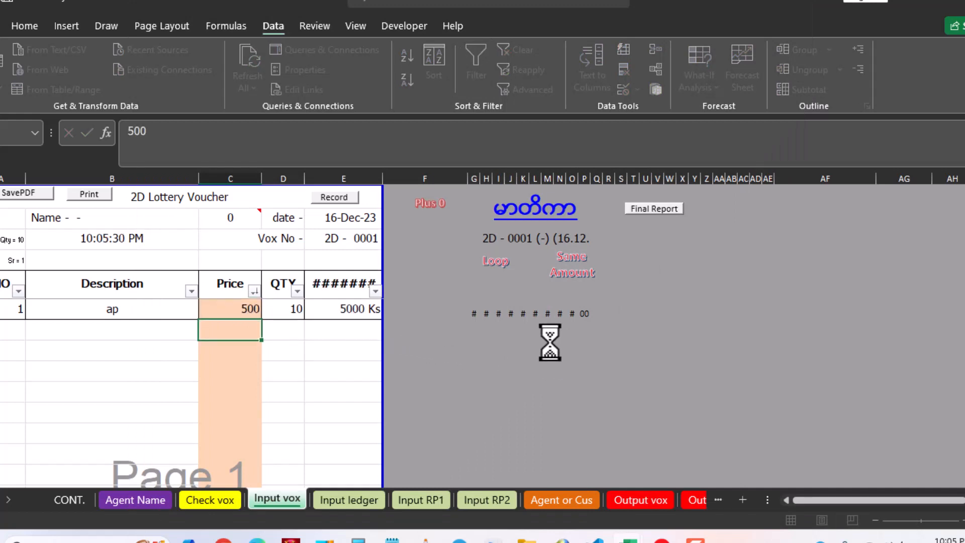
Try to enter the text "aef" in the validated price cell, then cancel the entry
text(aef)
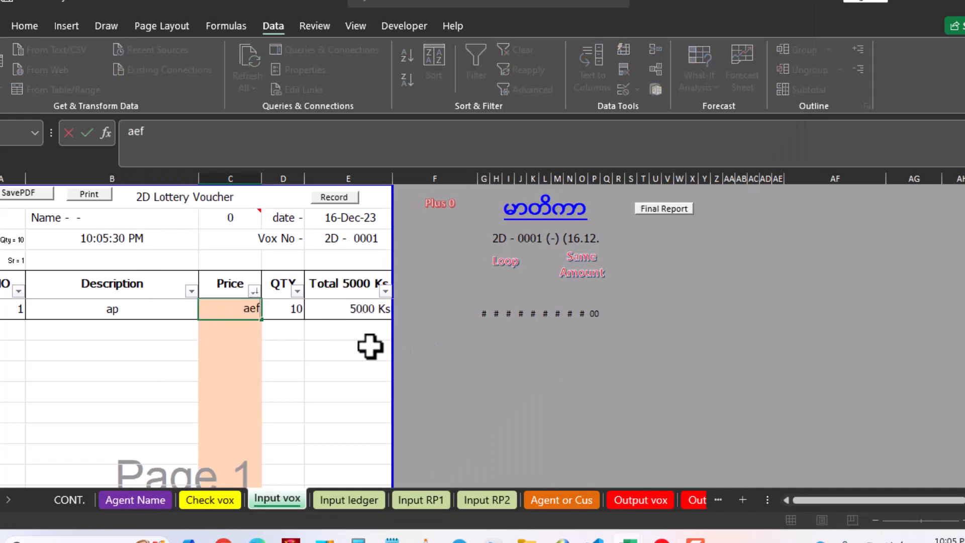
key(Return)
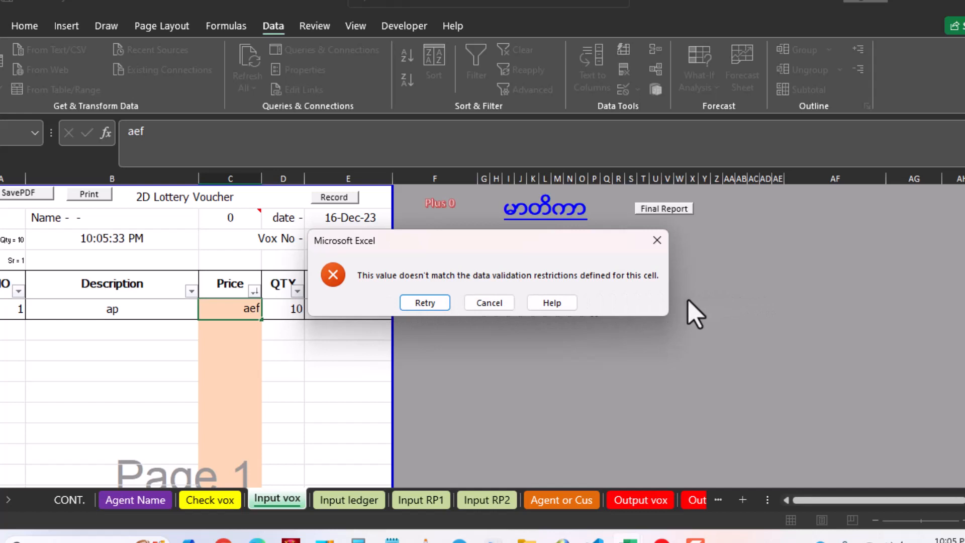
click(489, 304)
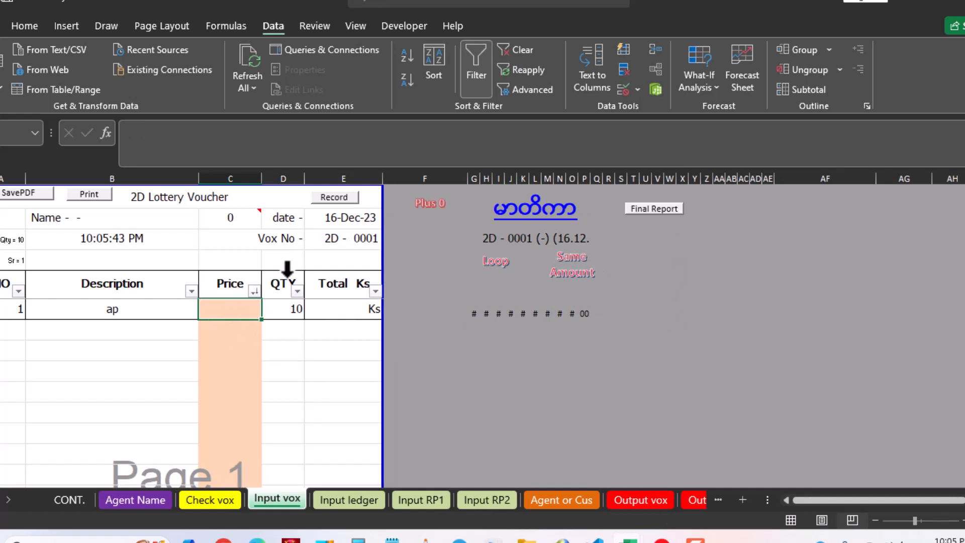
Review the data validation settings of the price cell and close them
click(637, 90)
click(674, 110)
click(662, 352)
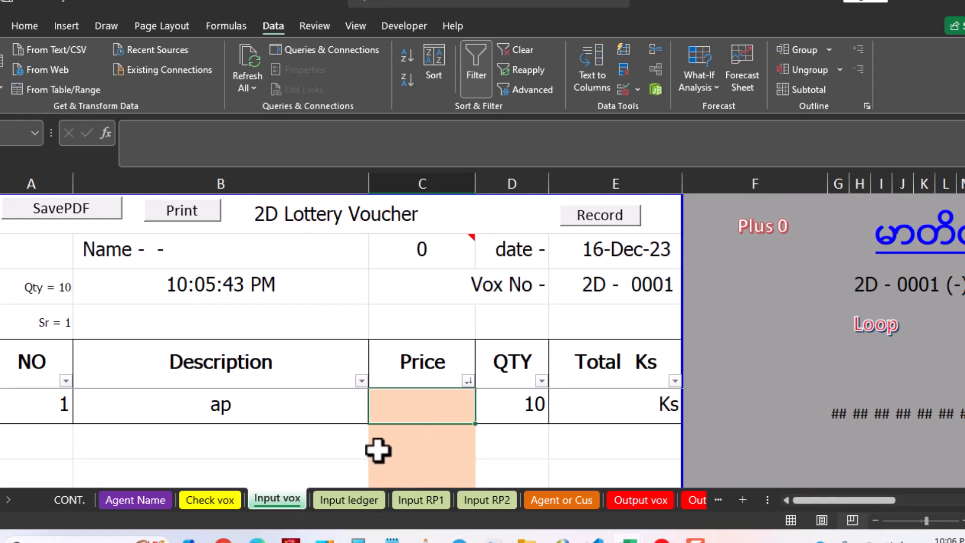
Switch to the other open Excel workbook and go to Sheet3
mouse_move(629, 541)
click(608, 465)
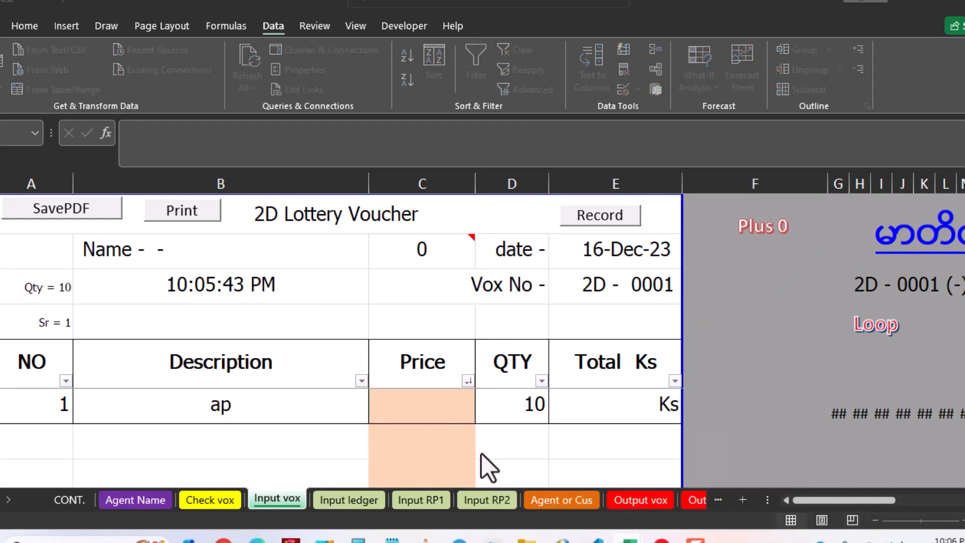
click(671, 474)
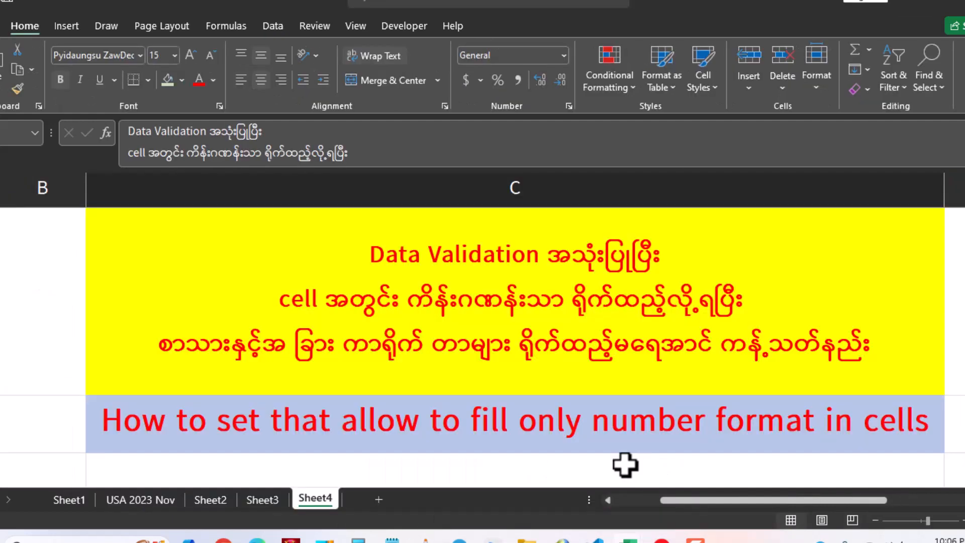
click(269, 499)
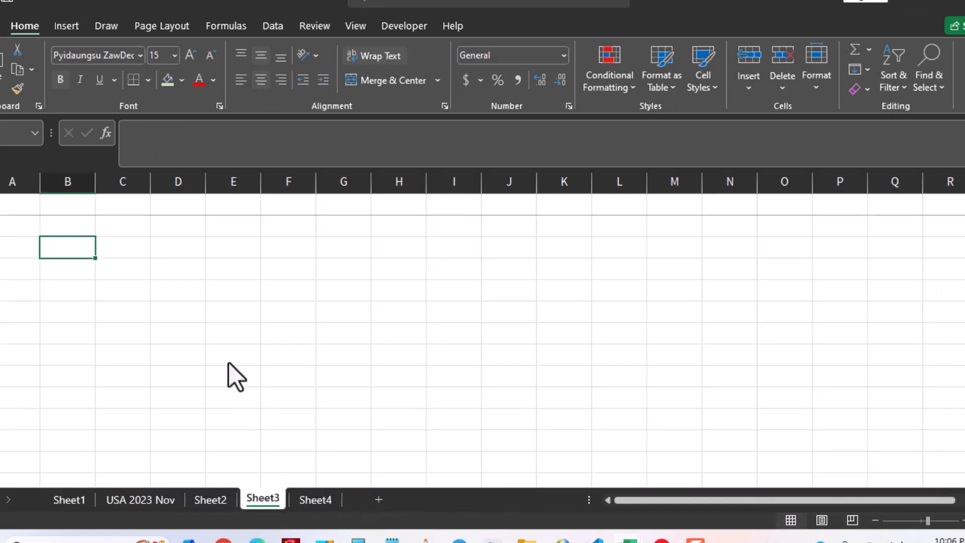
Enter 78 in cell D2 and the formula =D2*1 in cell E2
click(179, 225)
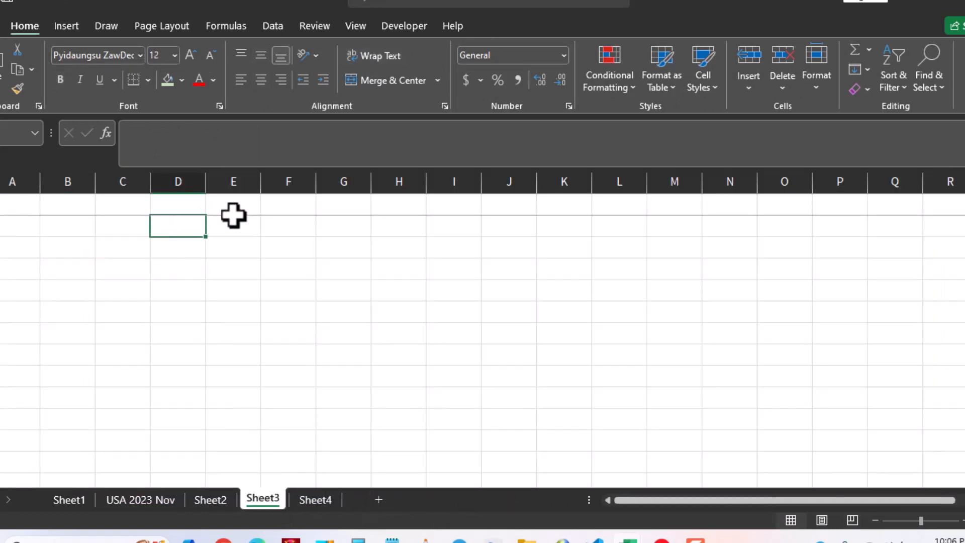
text(78)
key(Tab)
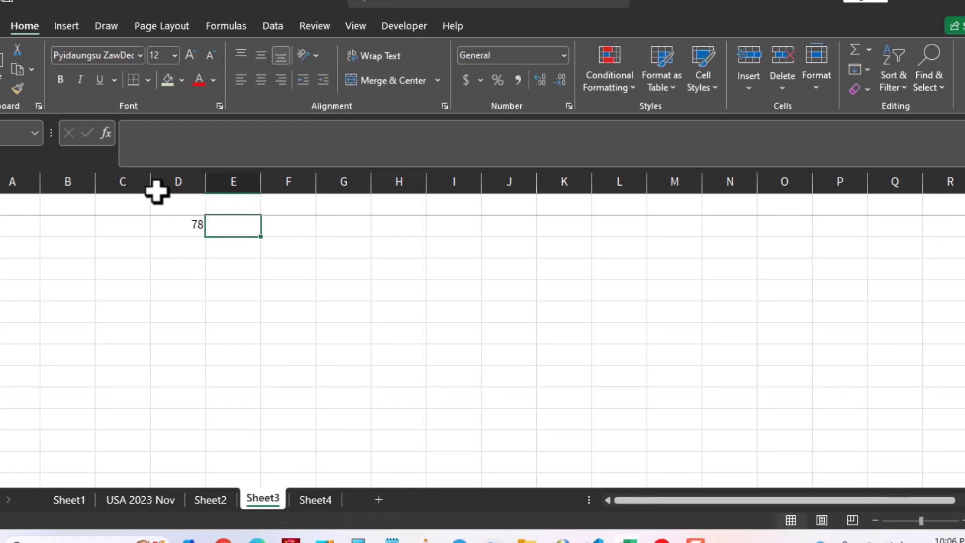
text(=)
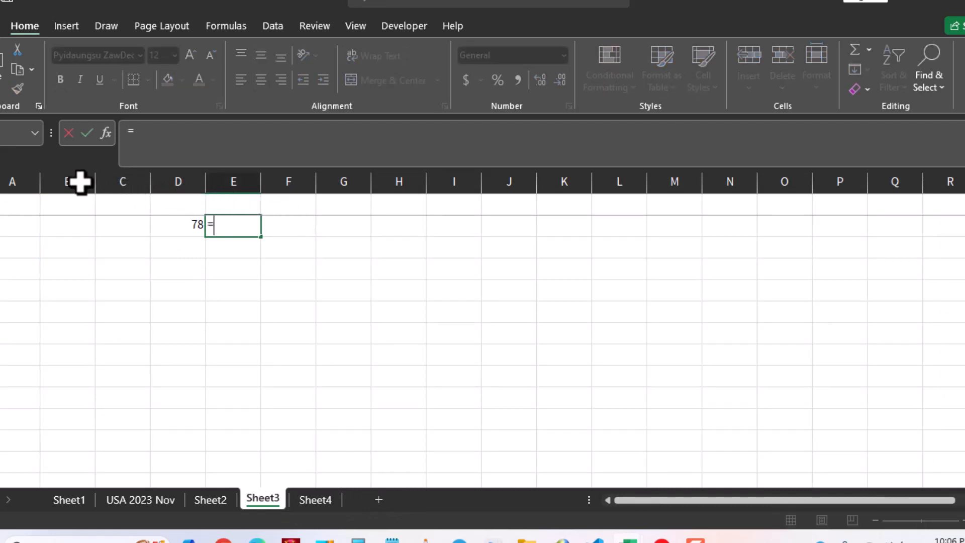
click(182, 224)
text(*1)
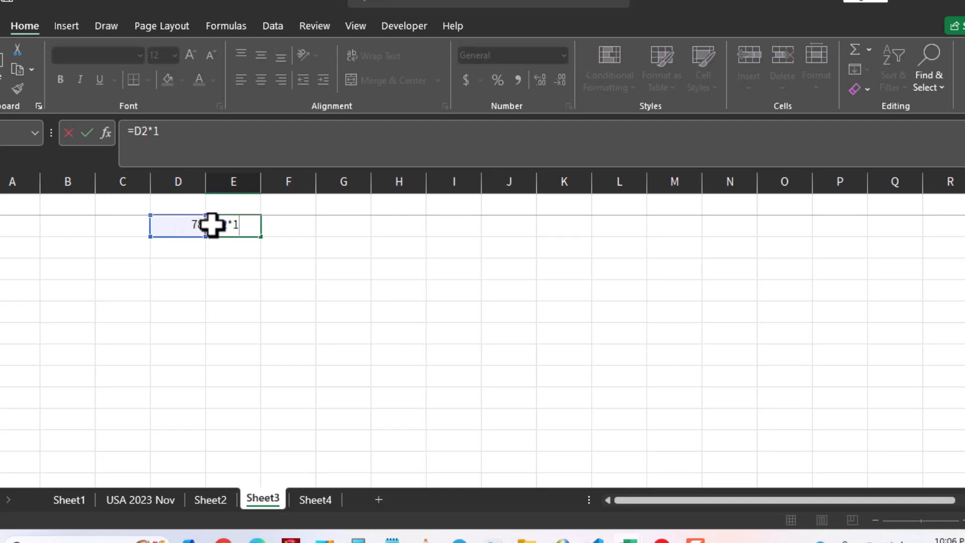
key(Return)
click(246, 224)
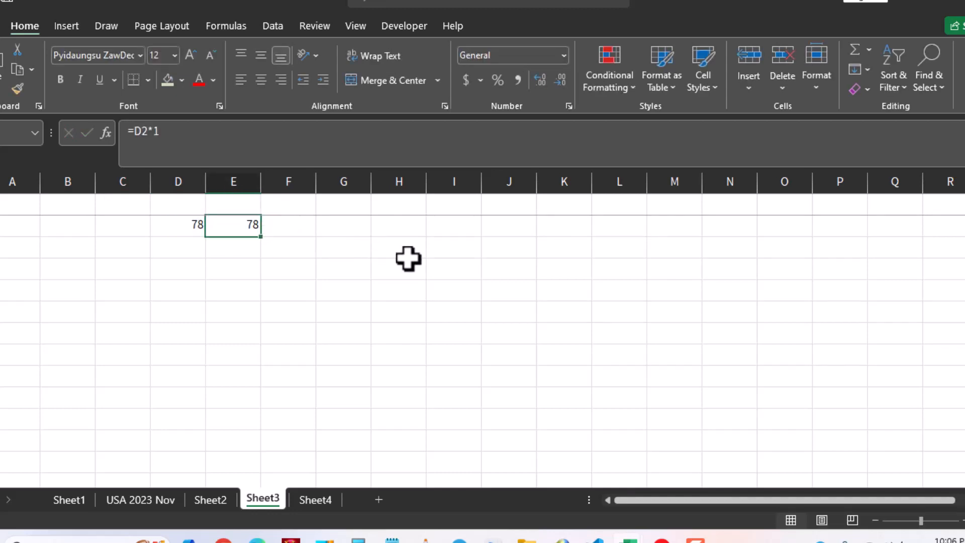
Replace the value in D2 with -12455412 and widen column E to fit the formula's full result
click(195, 229)
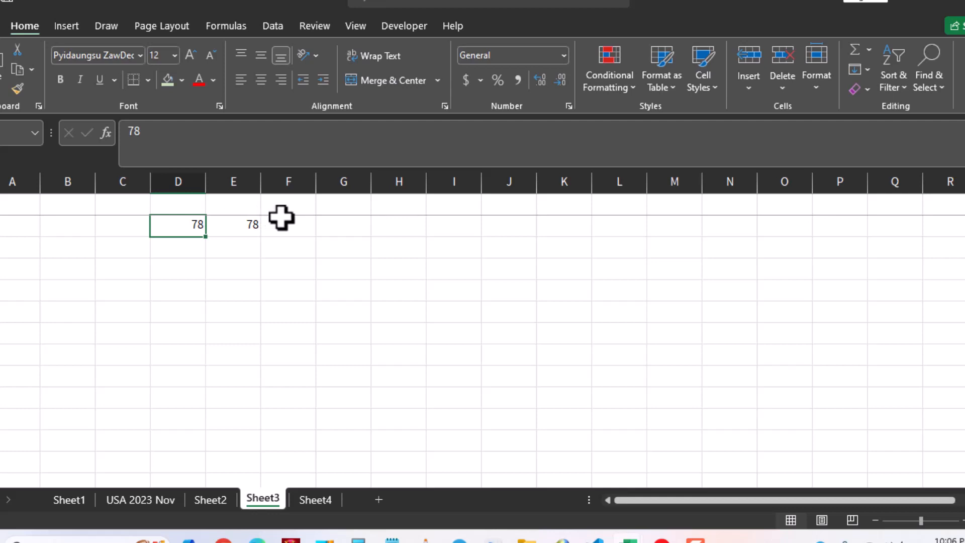
text(-12455412)
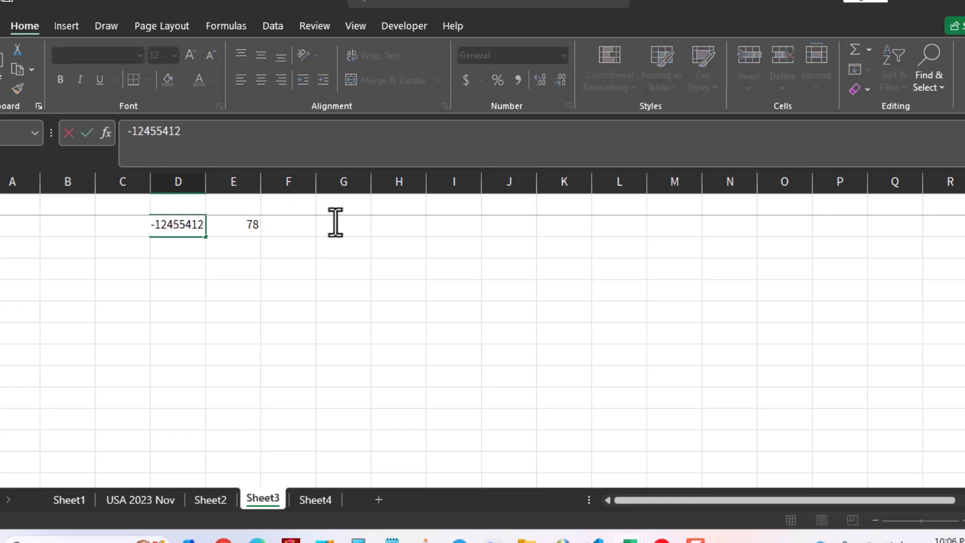
key(Return)
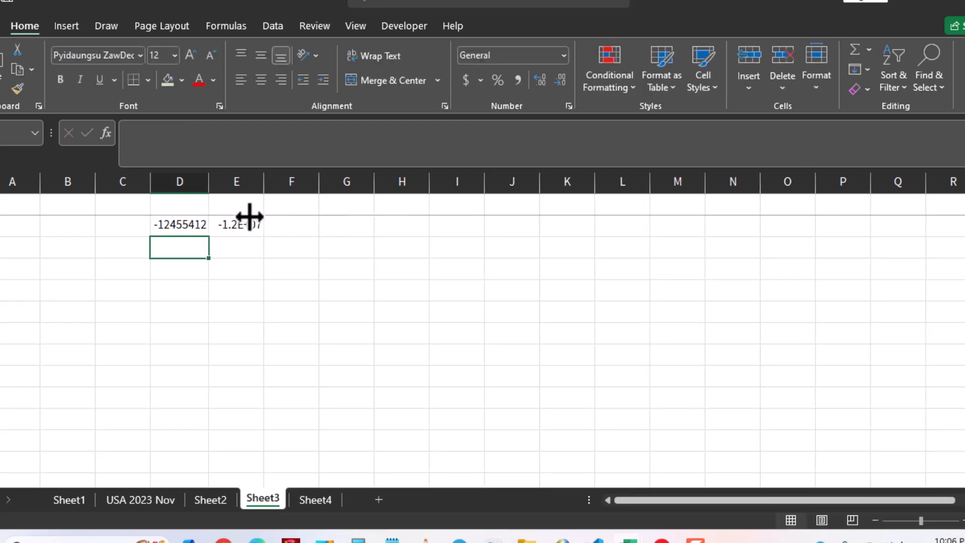
drag(264, 185, 265, 184)
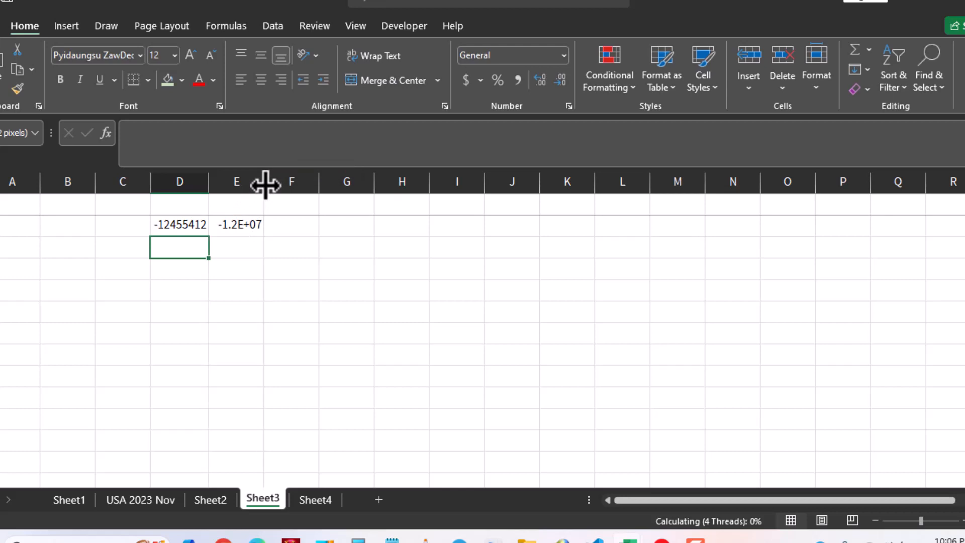
click(224, 231)
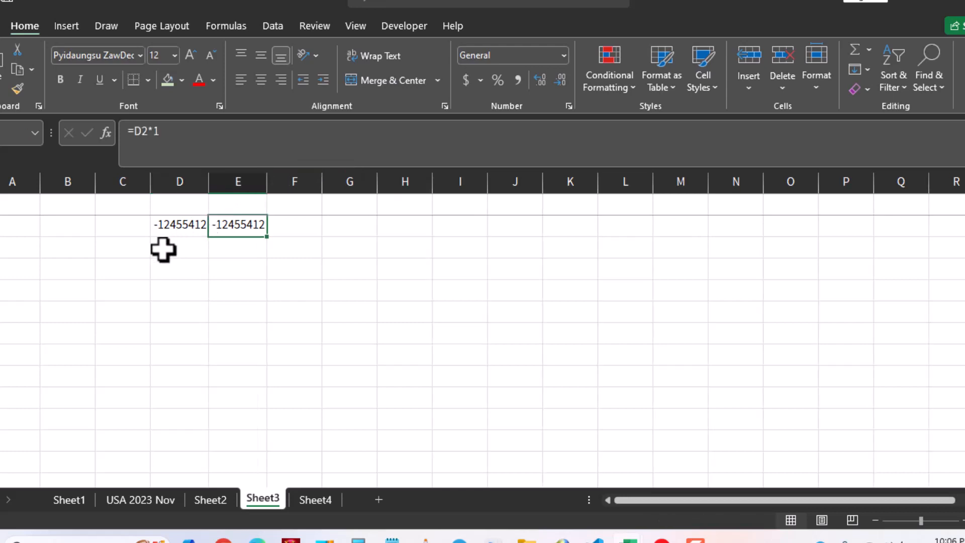
Change the value in D2 to 1546 to test the formula with another number
click(184, 230)
text(1546)
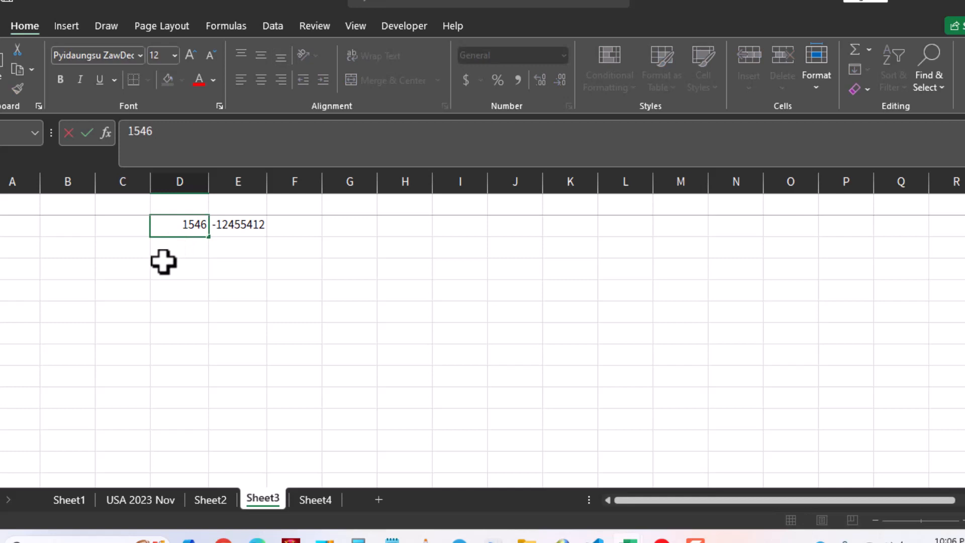
key(Return)
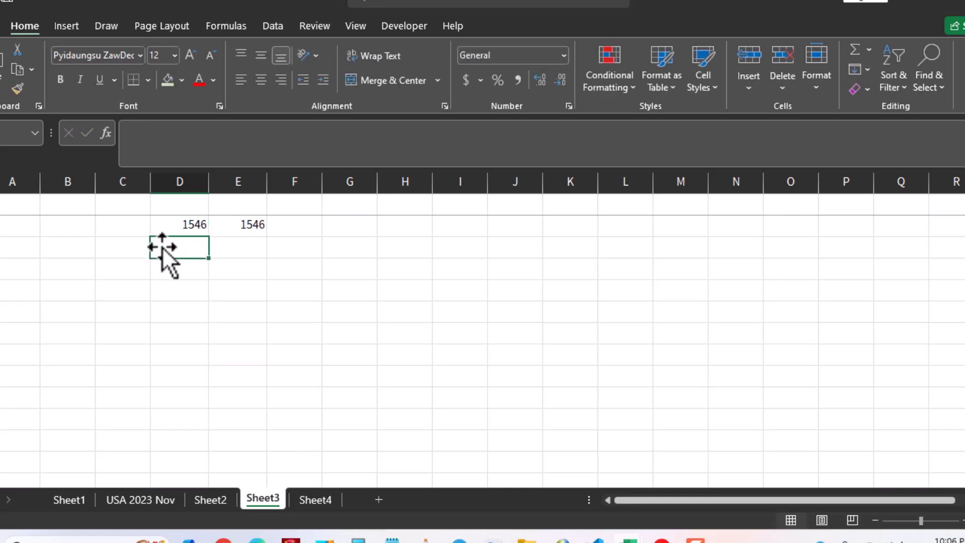
Enter the text "sgdfdfg" in D2 and check how the formula in E2 reacts
click(169, 226)
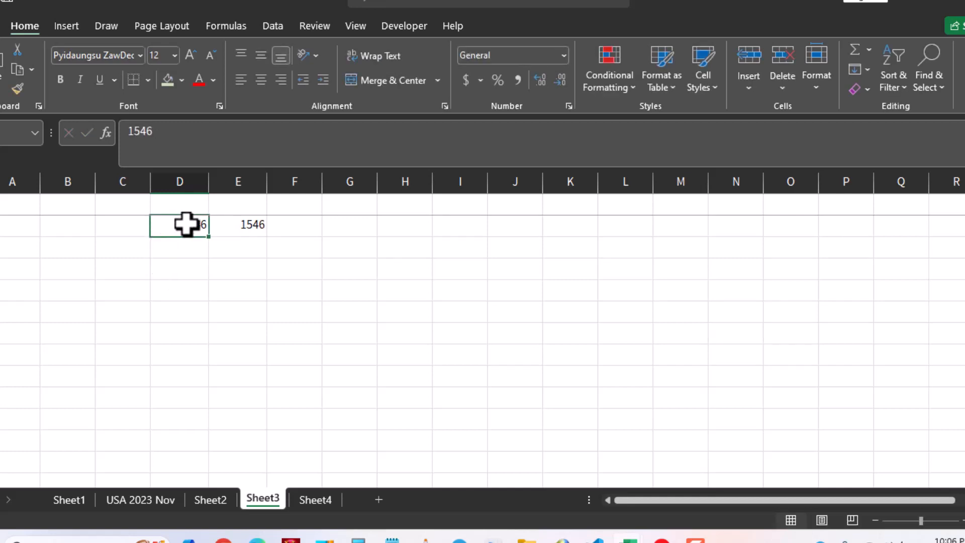
text(sgdf)
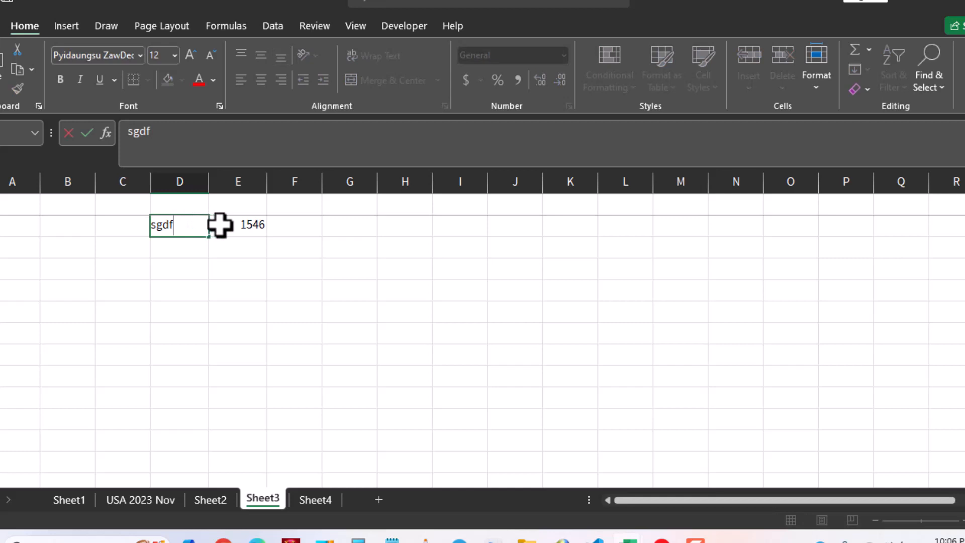
text(dfg)
key(Return)
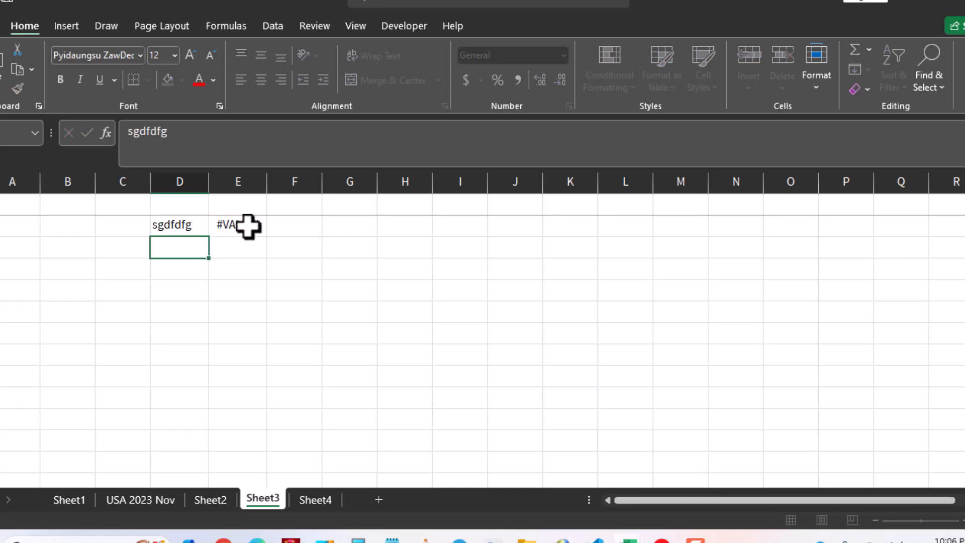
click(248, 225)
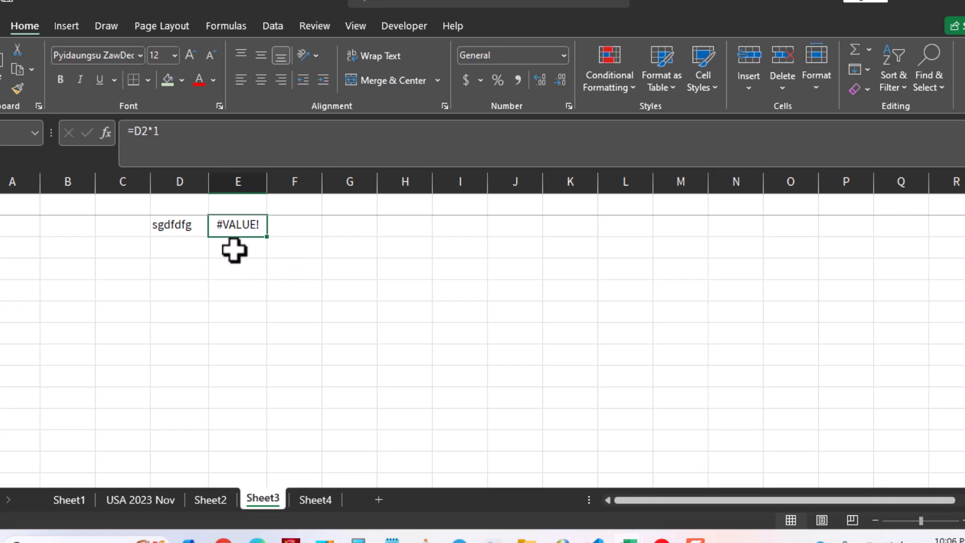
Replace the text in D2 with the number 45
click(185, 231)
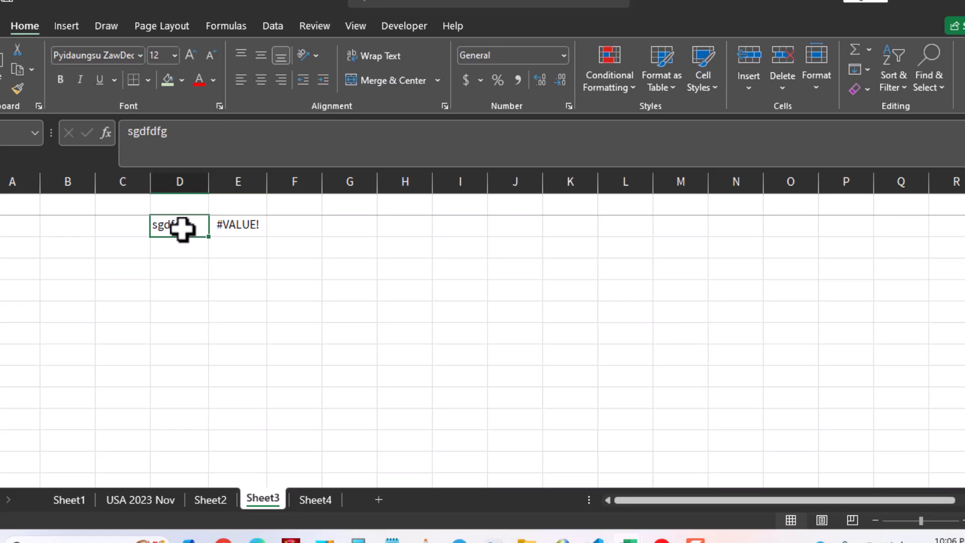
text(45)
key(Return)
click(199, 230)
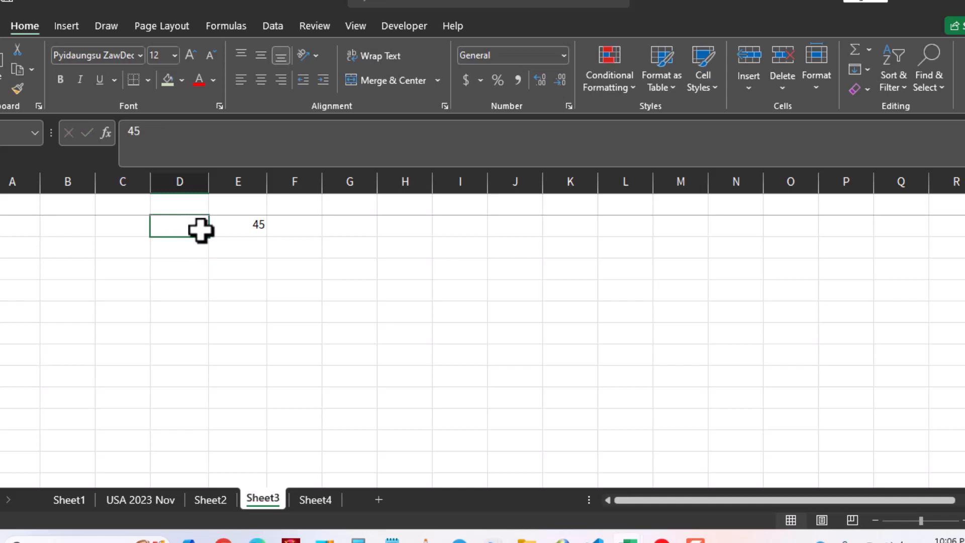
Fill the formula cell E2 with light green and the input cell D2 with light blue
click(238, 231)
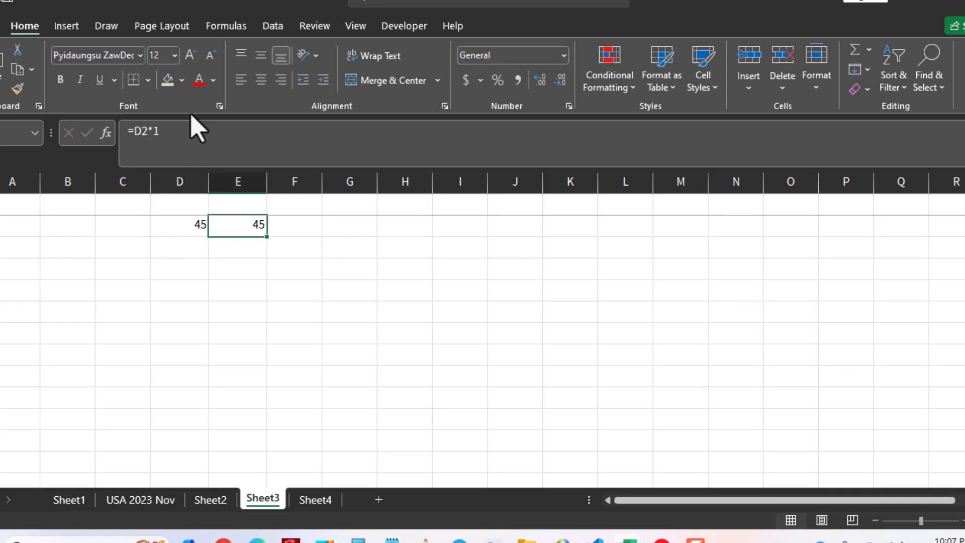
click(167, 79)
click(179, 229)
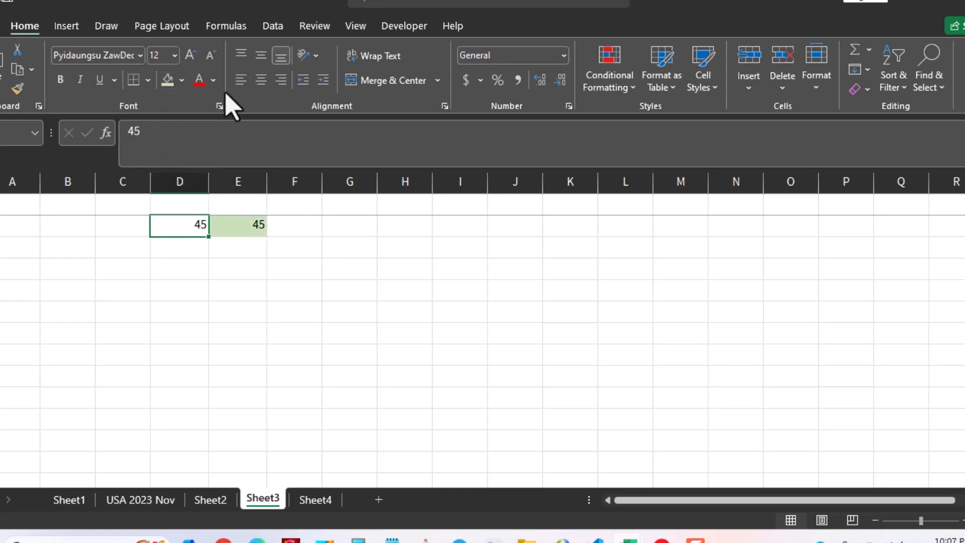
click(182, 80)
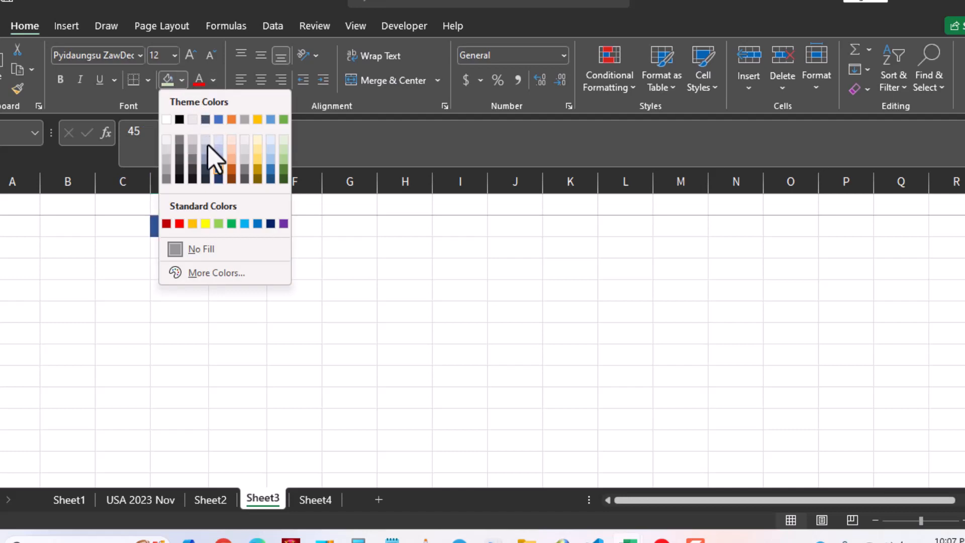
click(219, 159)
click(214, 230)
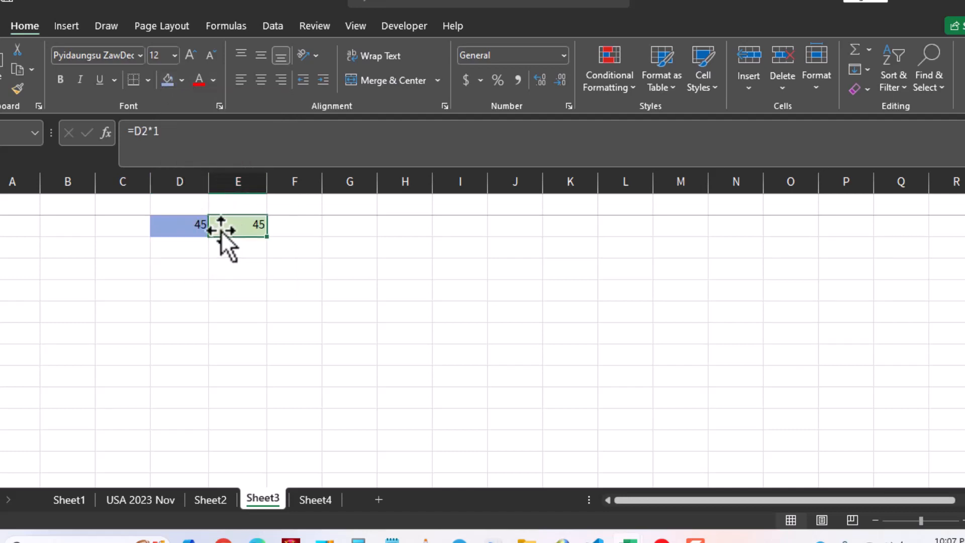
Set the value in the blue cell D2 to 78
click(189, 228)
text(78)
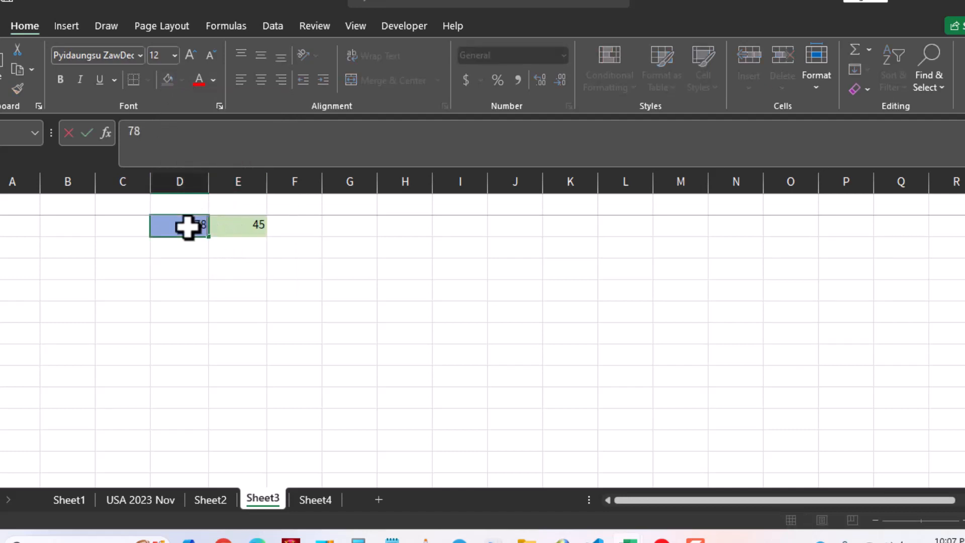
key(Return)
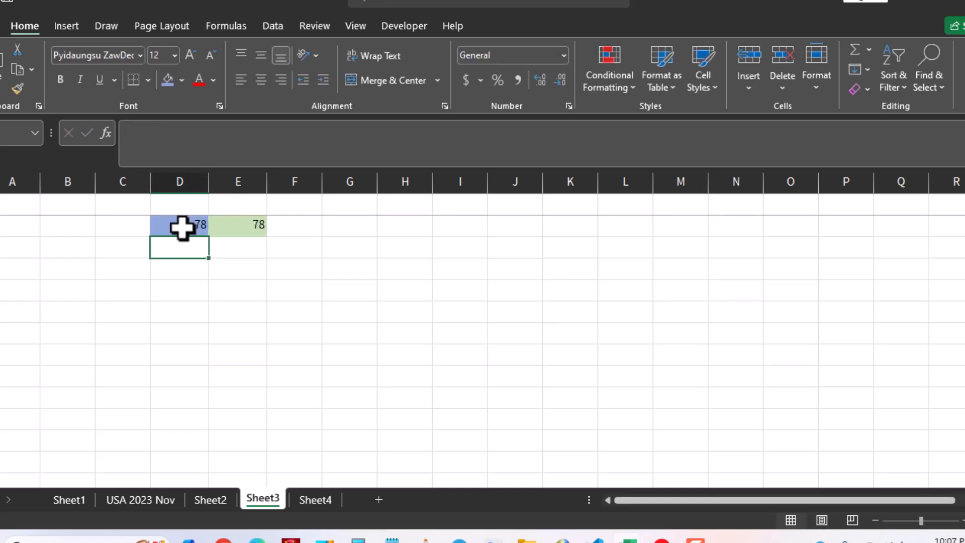
Compare the value in D2 with the formula result in E2
click(184, 227)
click(224, 226)
click(197, 230)
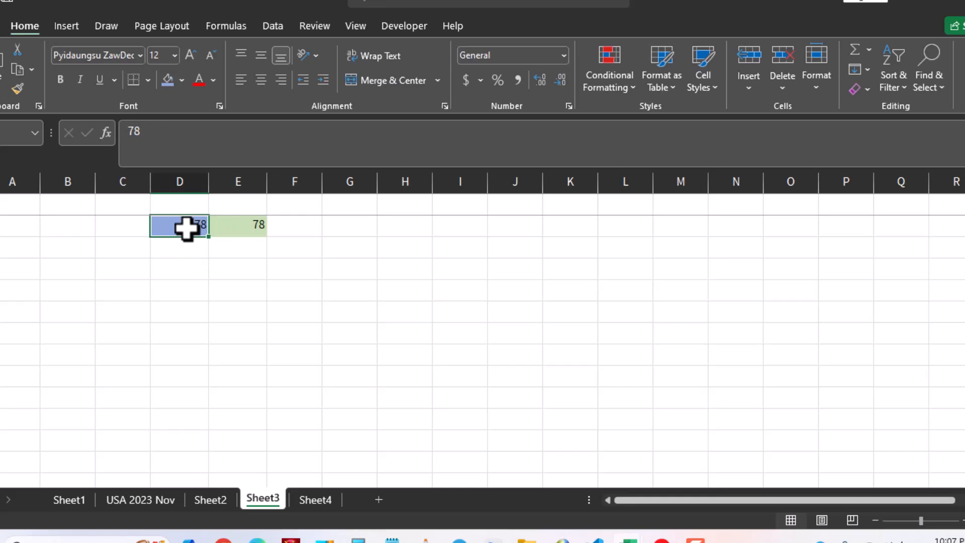
click(234, 226)
click(181, 229)
drag(209, 236, 218, 231)
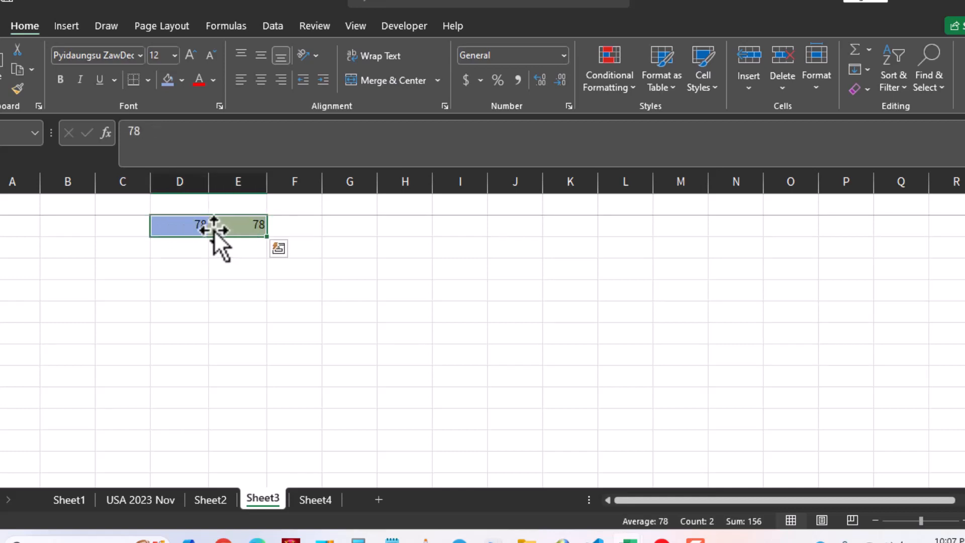
click(187, 228)
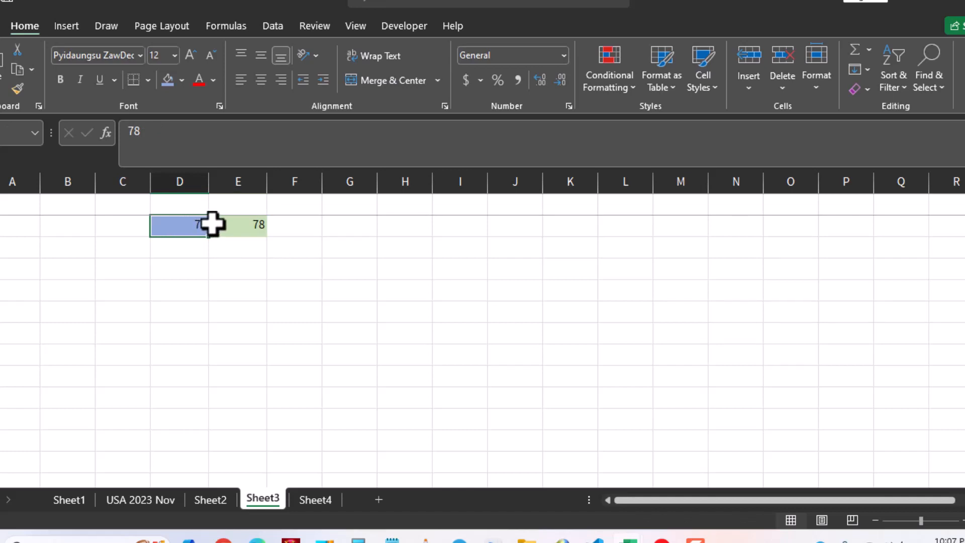
Examine the formula =D2*1 in E2 at a larger size, then leave the cell without changing it
click(238, 222)
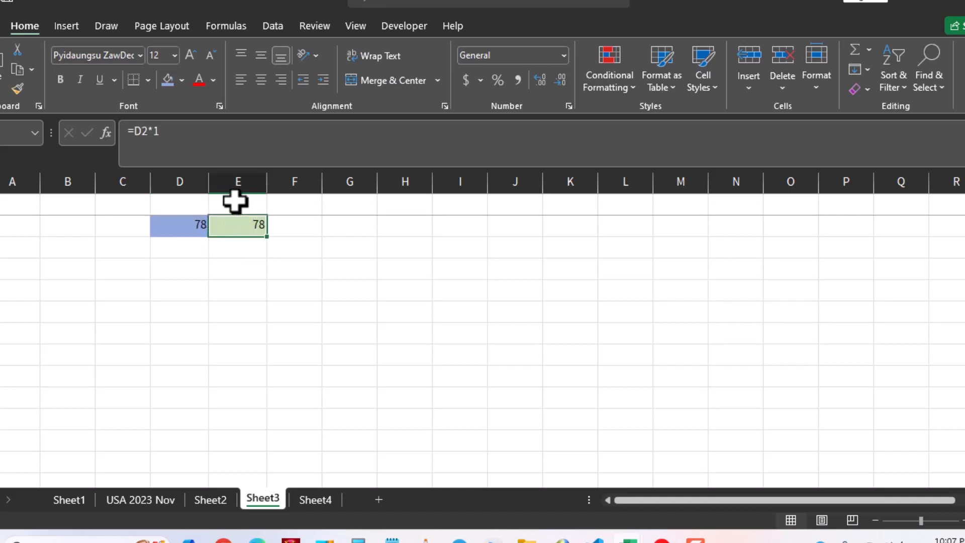
click(157, 131)
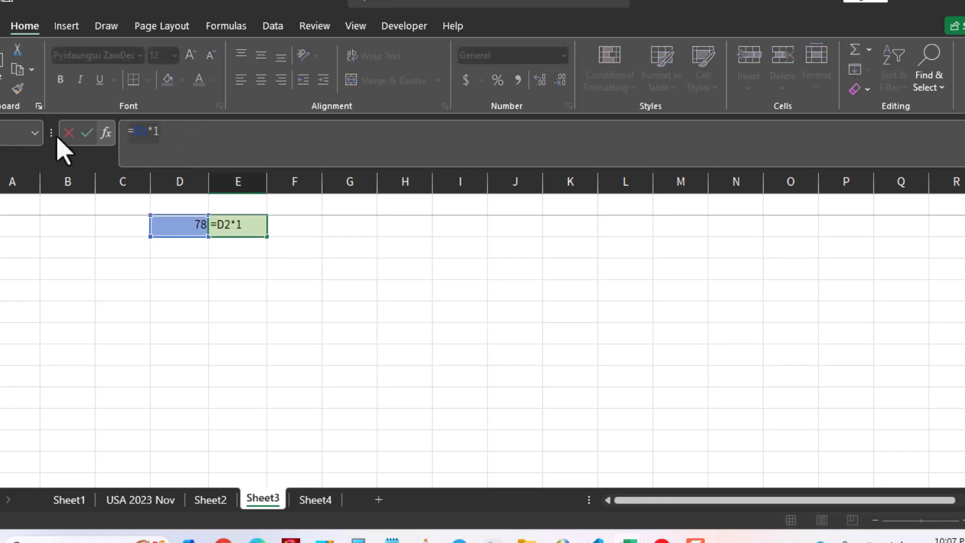
click(69, 133)
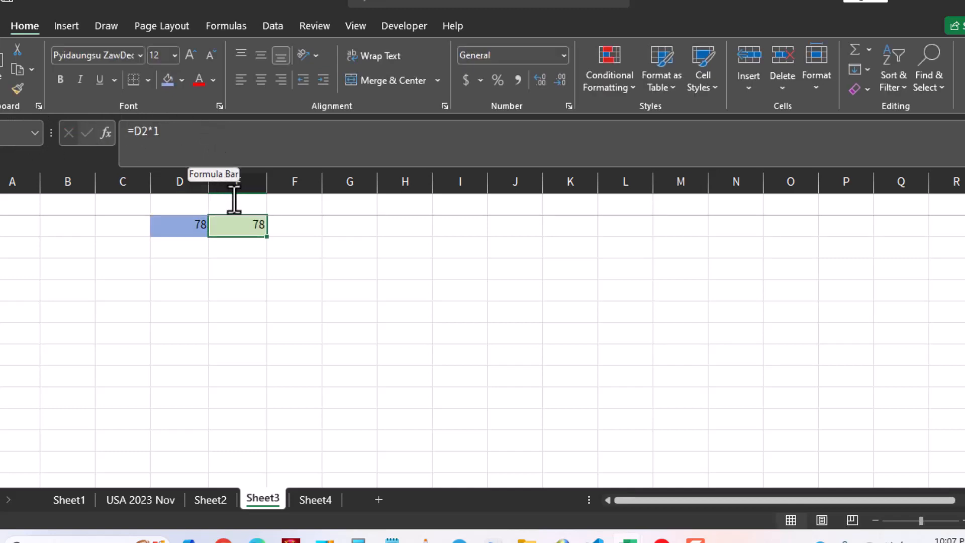
double_click(250, 224)
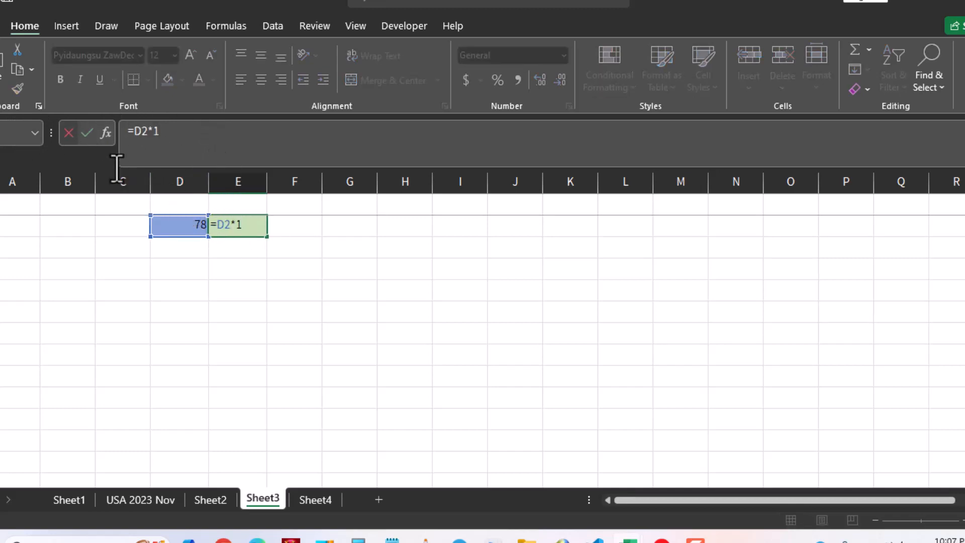
click(69, 133)
scroll(446, 355, up, 4)
scroll(554, 327, up, 2)
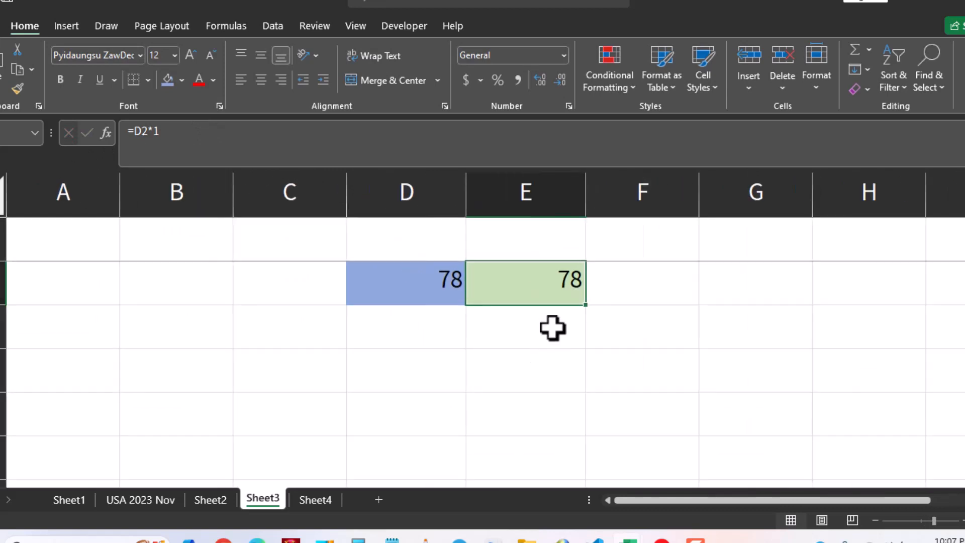
double_click(584, 300)
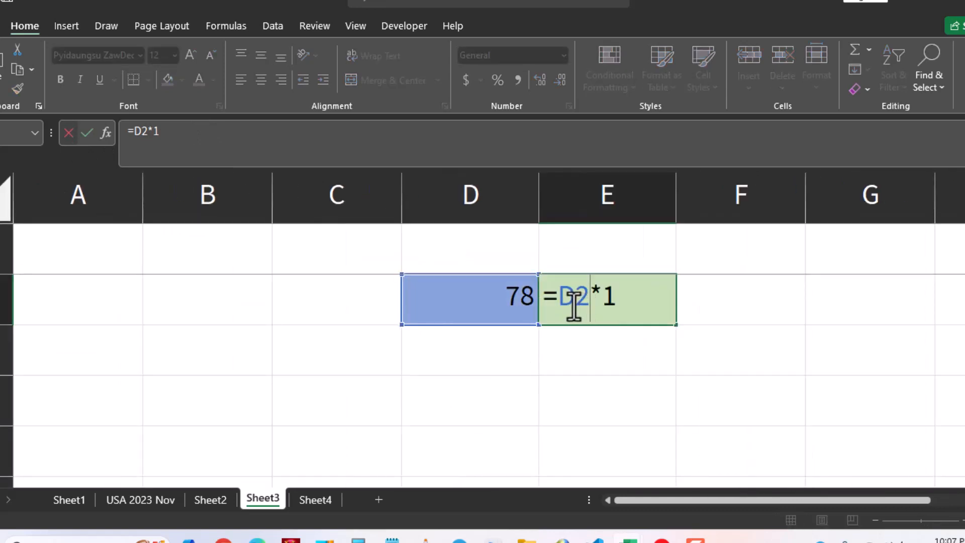
drag(560, 301, 623, 302)
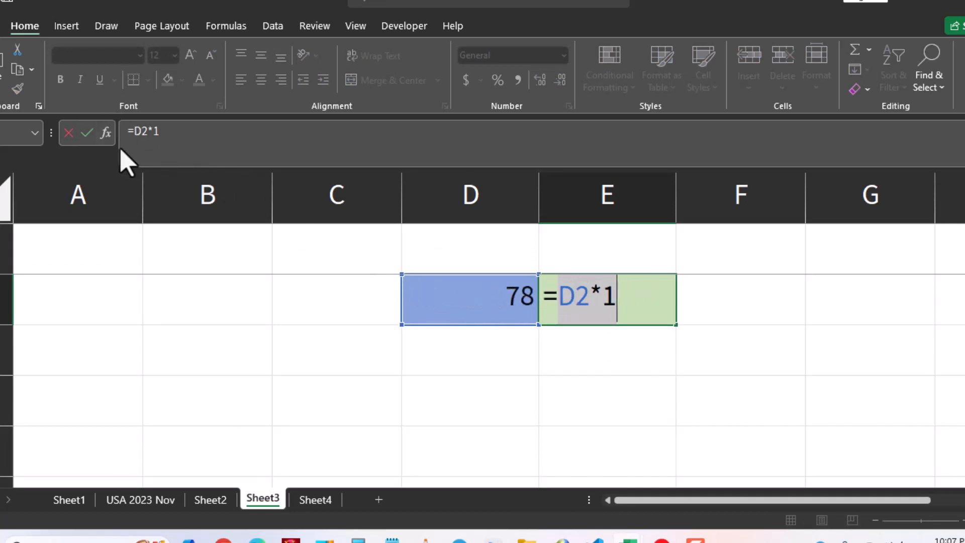
click(73, 132)
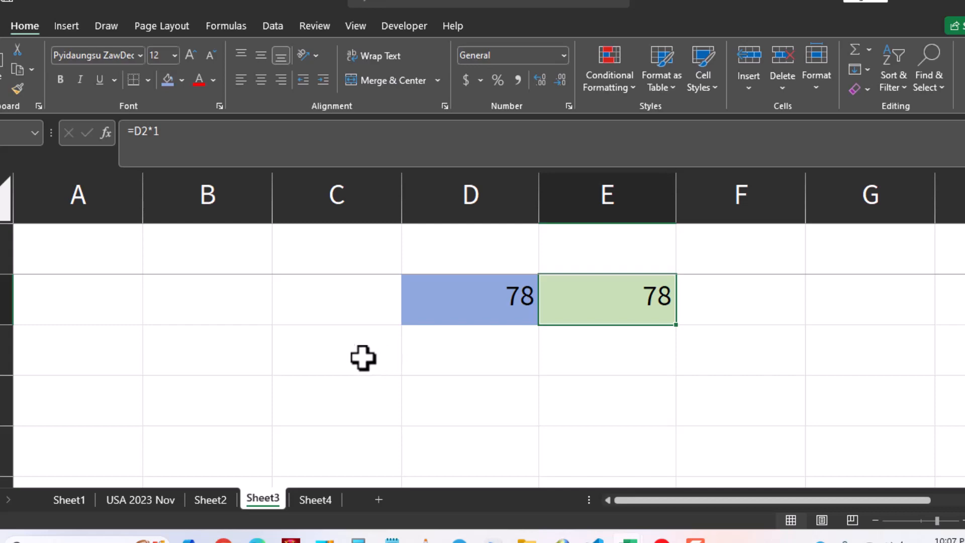
Switch to the voucher workbook and give the first Price cell C6 a custom validation rule with the formula =c6*1=c6
click(351, 306)
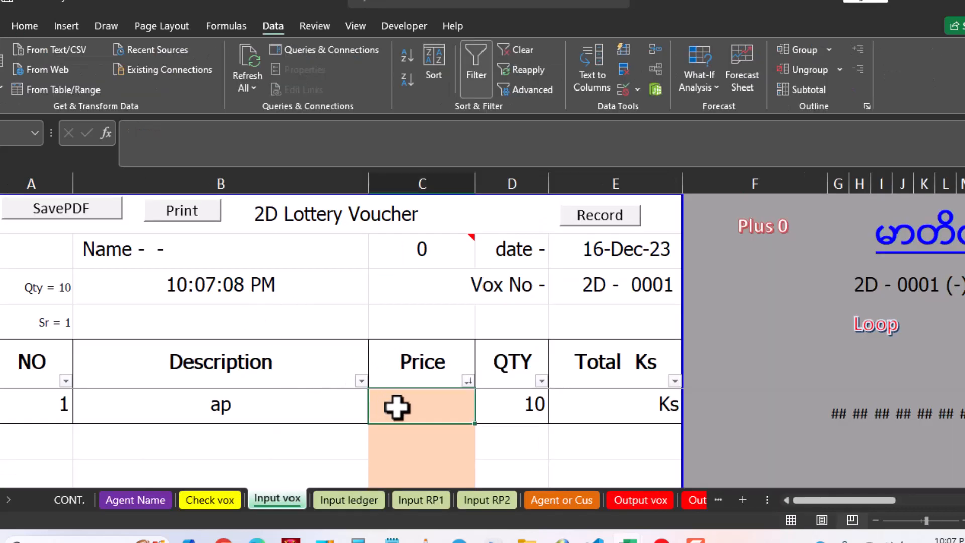
scroll(397, 321, down, 2)
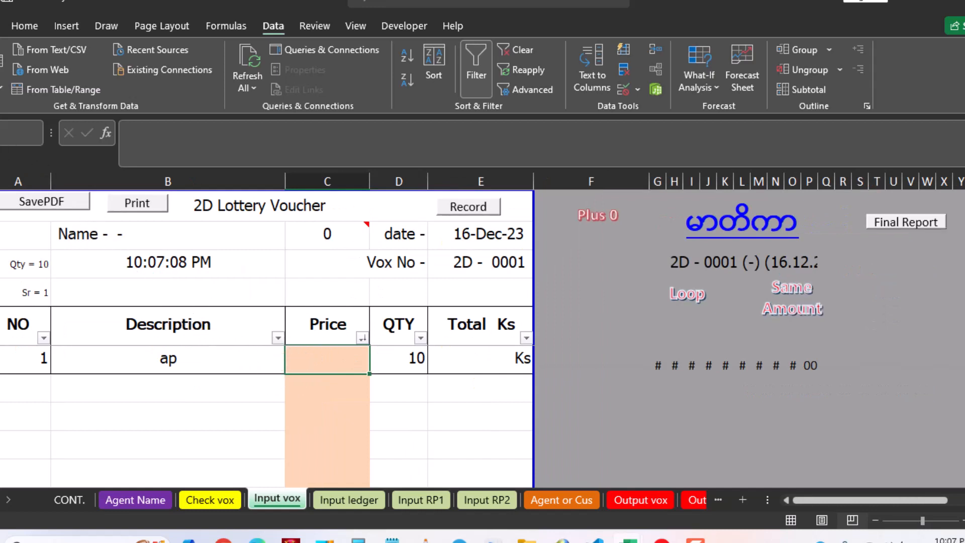
click(331, 186)
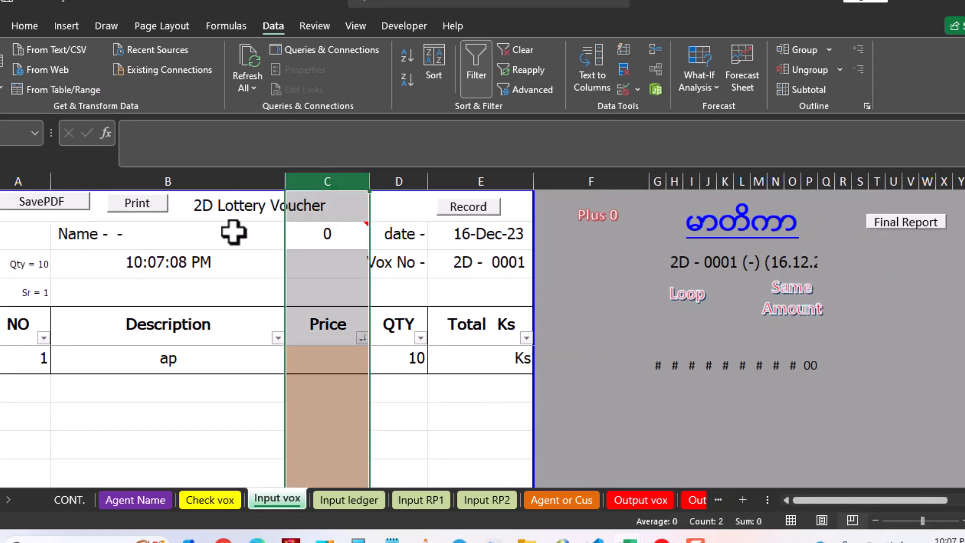
click(338, 352)
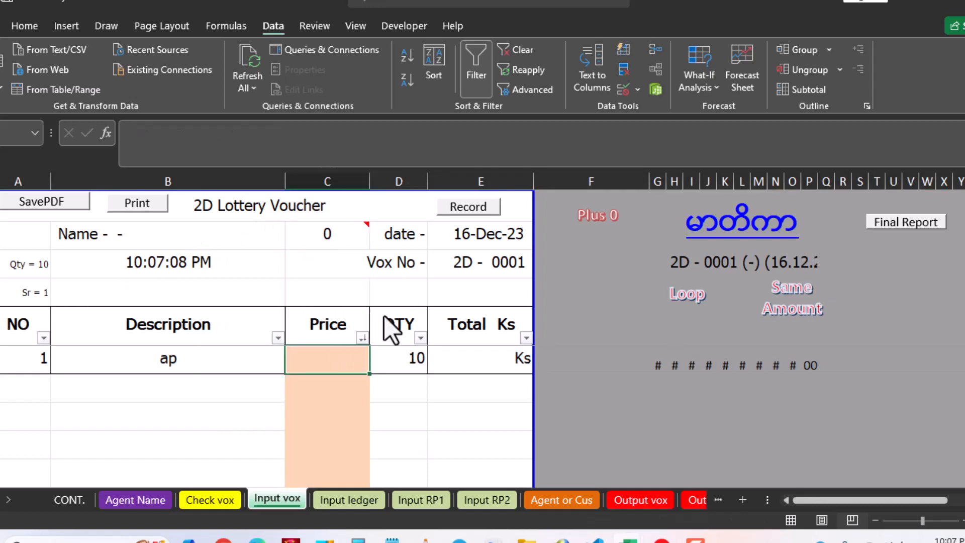
click(637, 91)
click(648, 111)
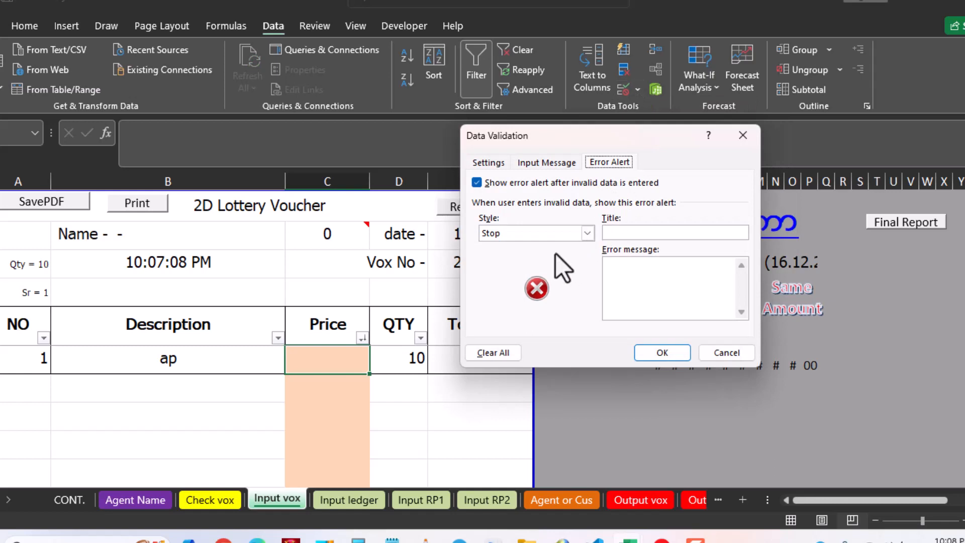
click(490, 163)
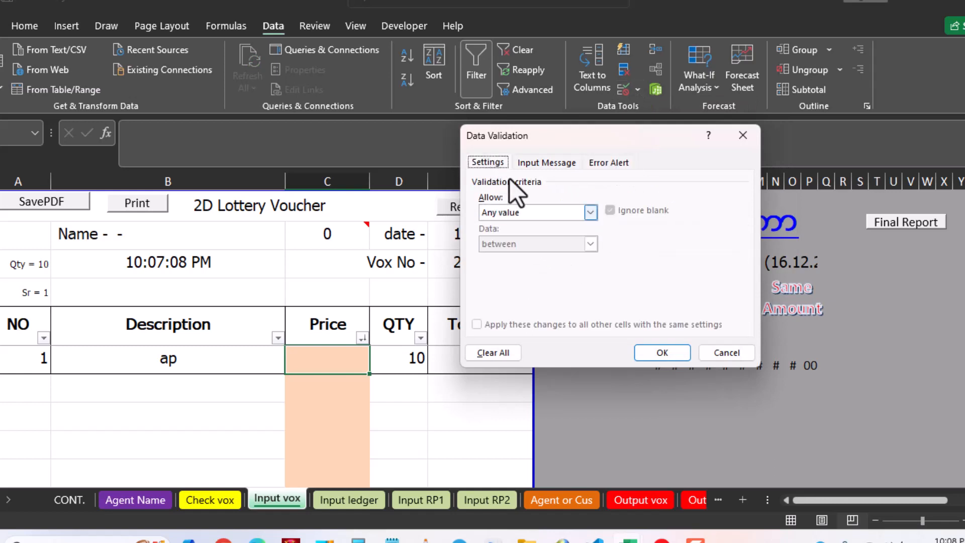
click(542, 212)
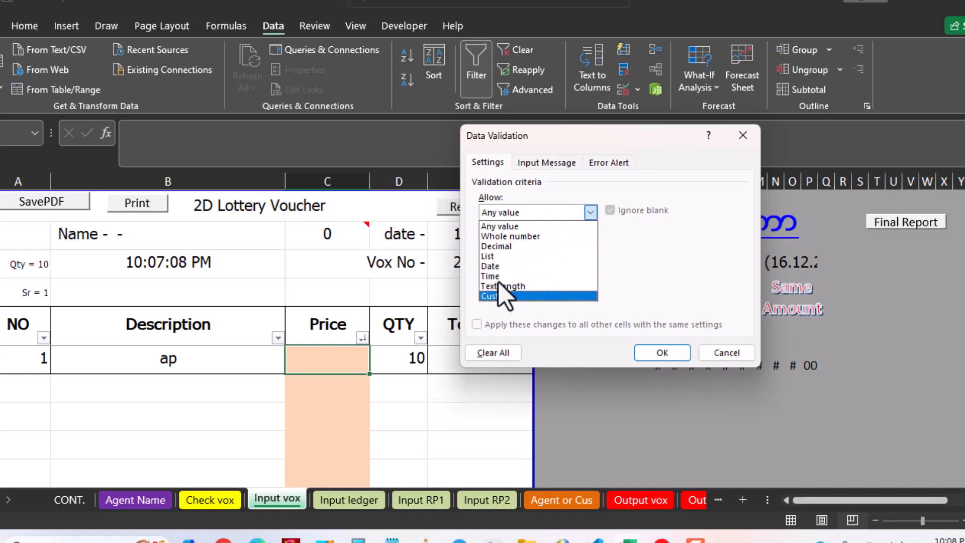
click(502, 296)
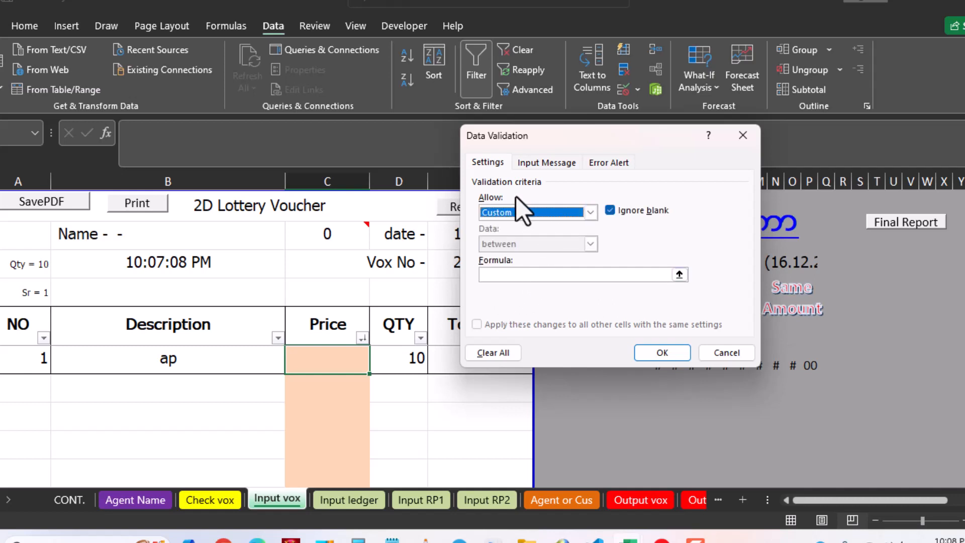
click(507, 274)
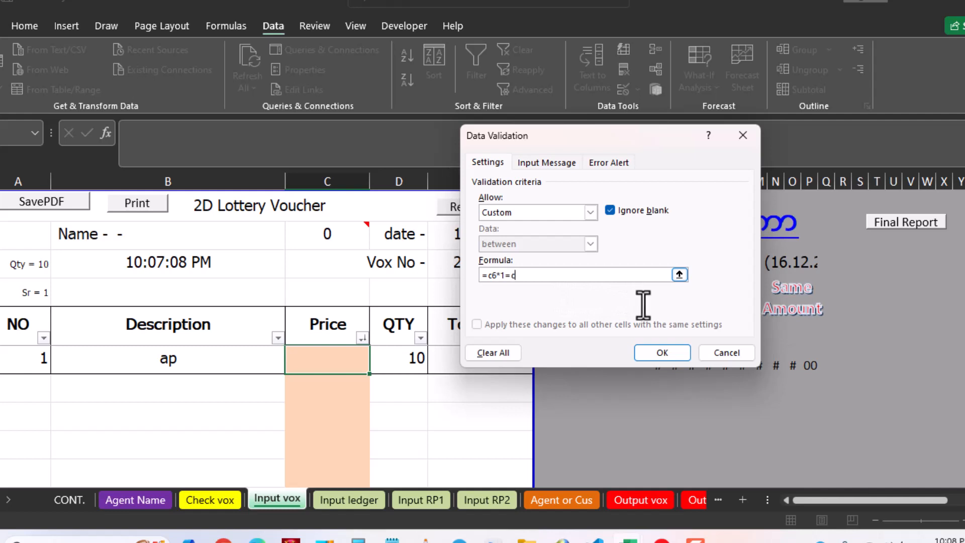
text(=c6*1=c6)
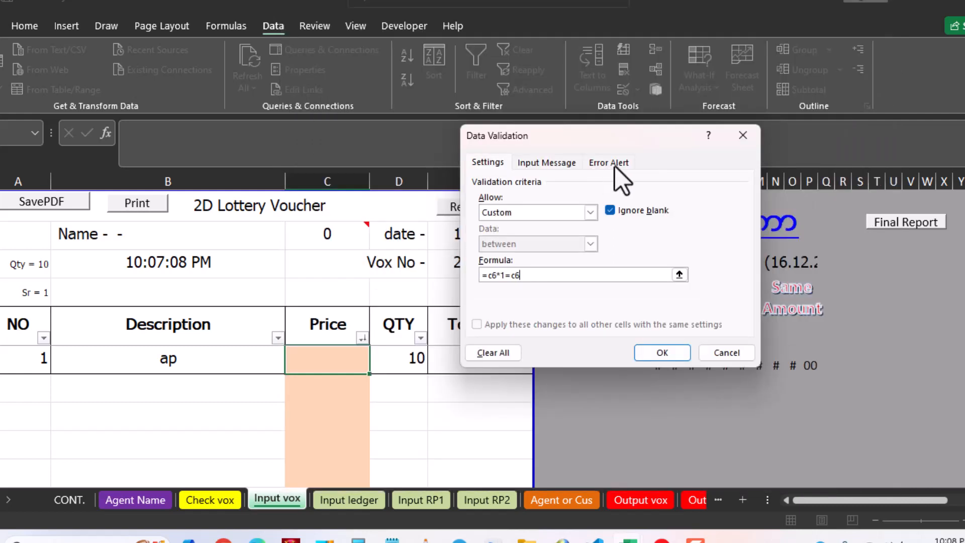
Set the validation's error alert title to "Typing Error" and its message to "Please Fill number only", and apply the rule
click(588, 66)
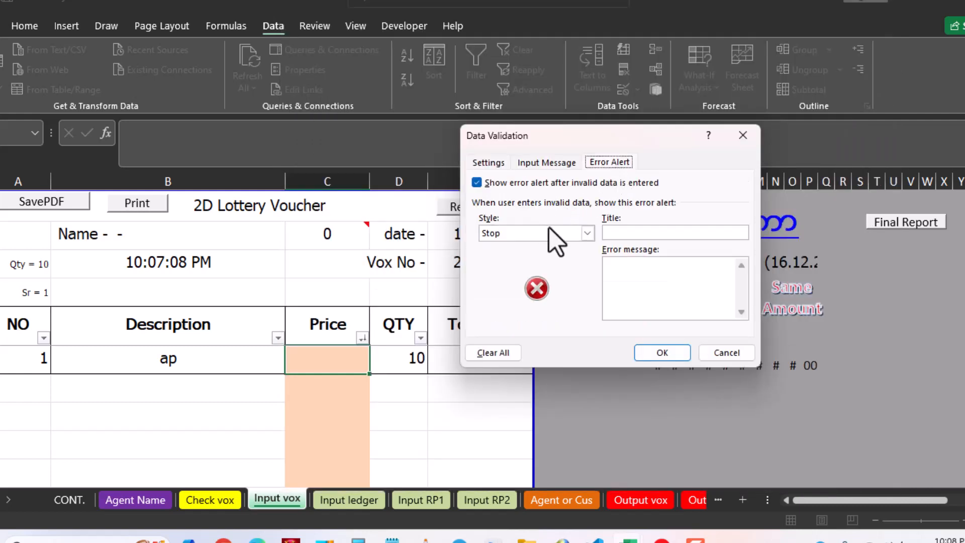
click(631, 234)
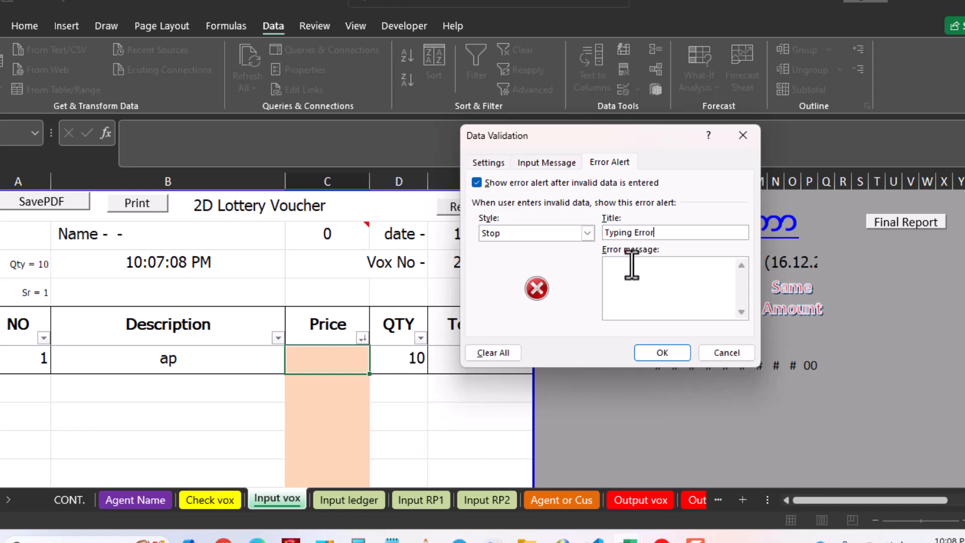
click(646, 275)
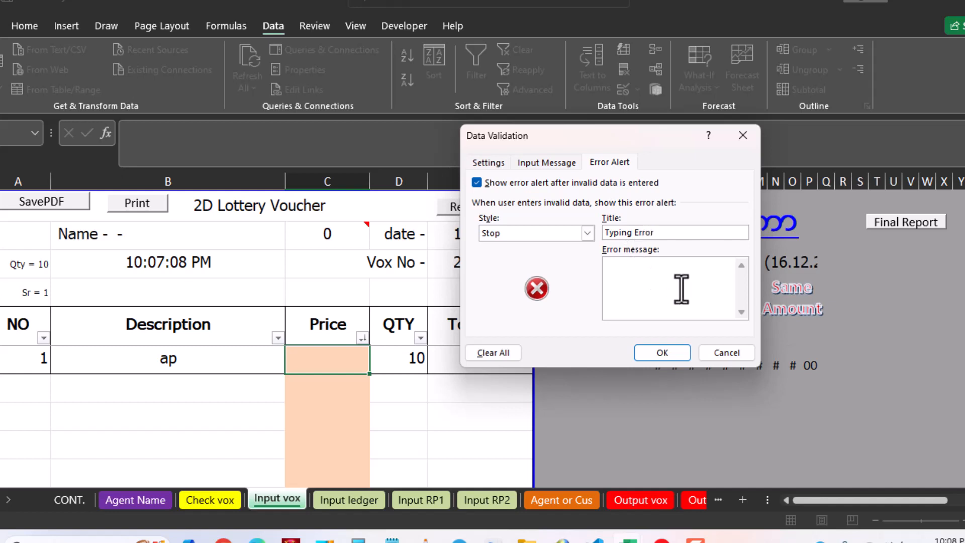
text(Please Fill)
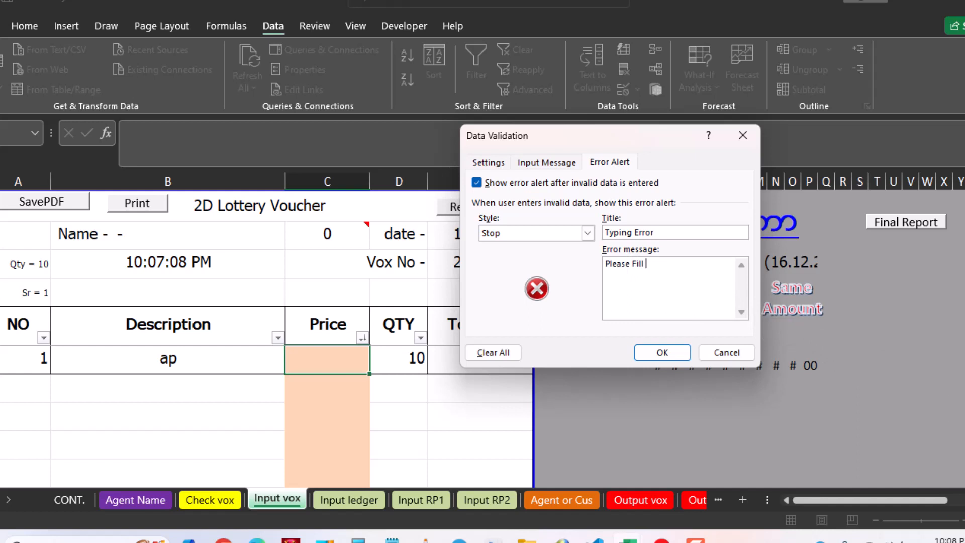
text( number only)
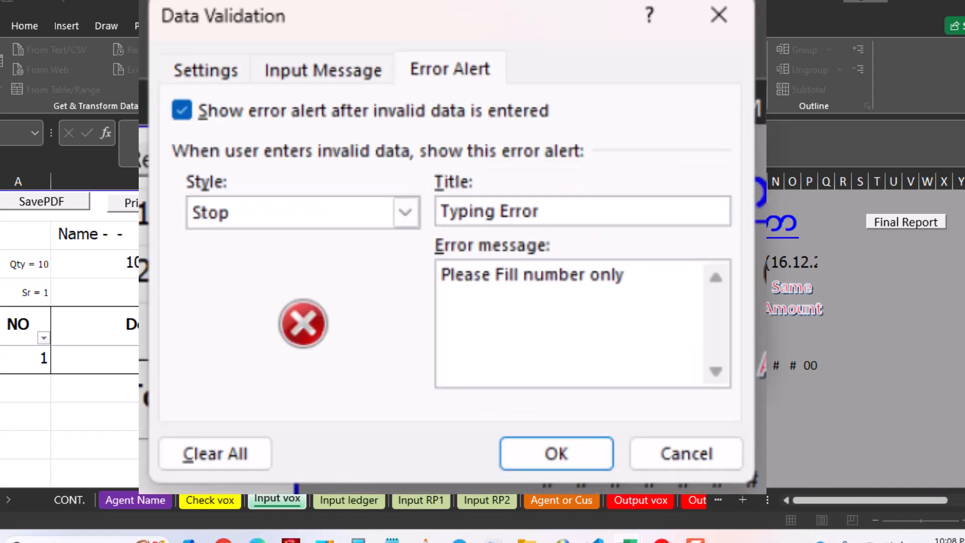
key(Return)
Test the rule by entering aef in Price cell C6, and replace the text with 45
text(aef)
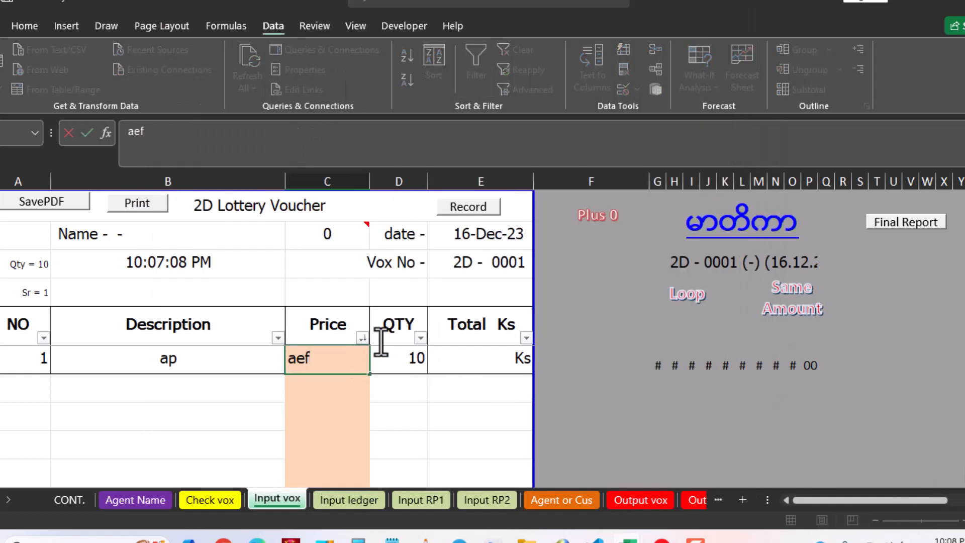
key(Return)
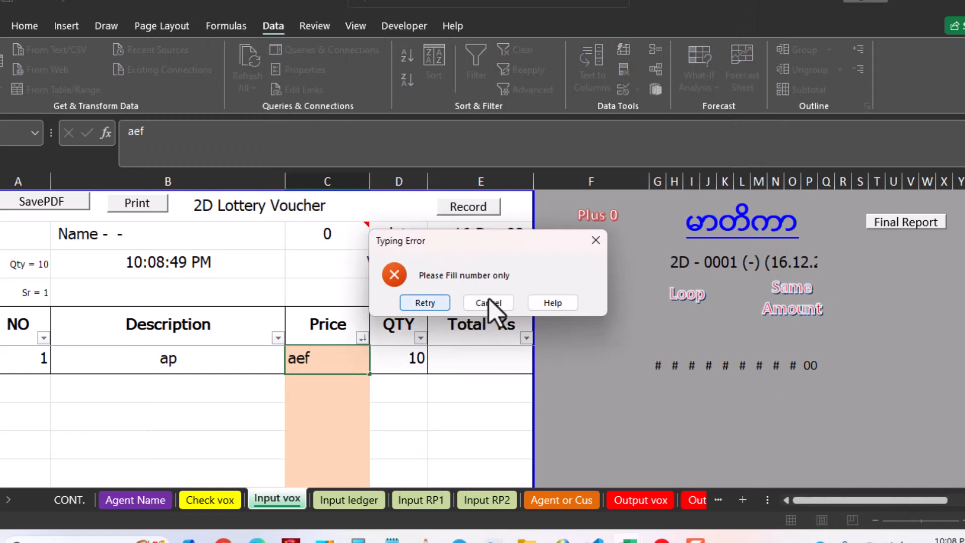
click(427, 303)
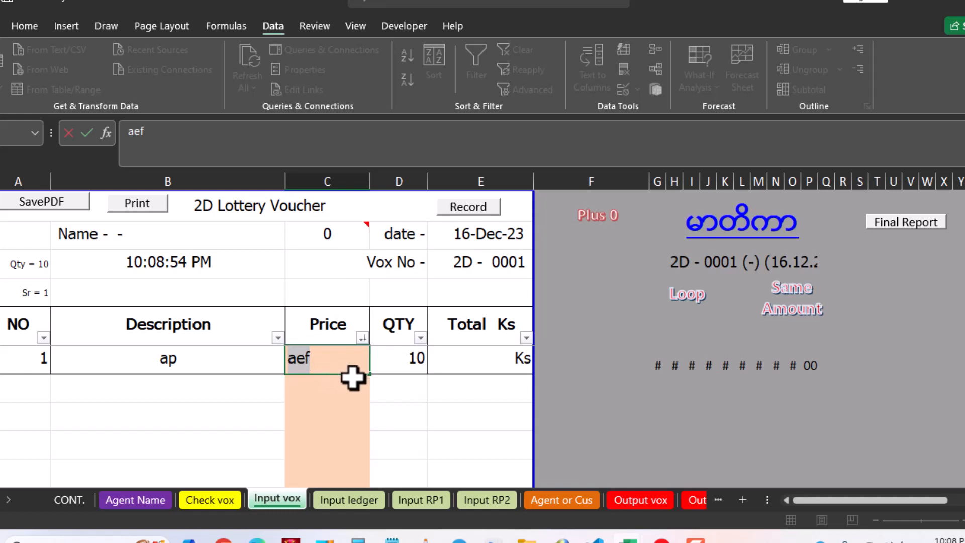
text(45)
key(Return)
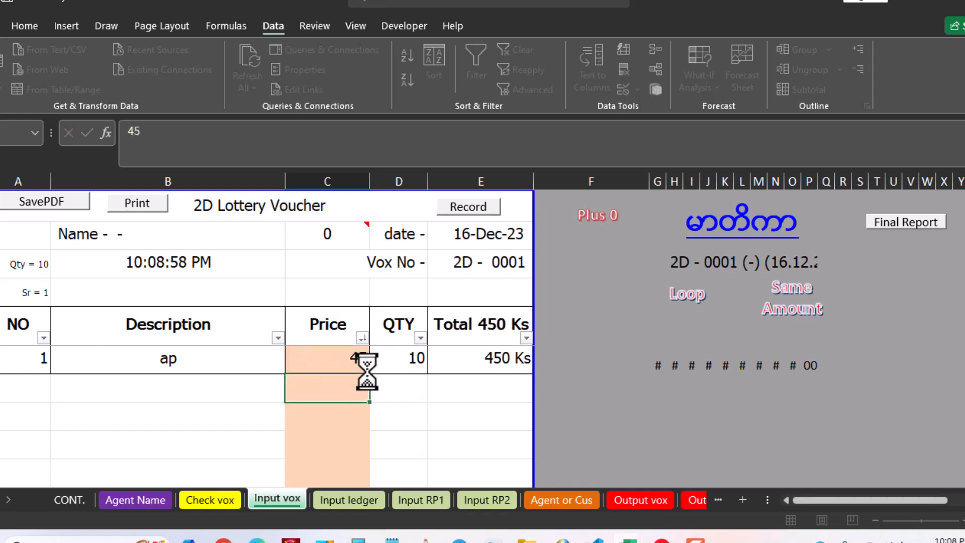
Copy Price cell C6 and paste only its validation onto the Price column cells from C7 down to the end of the sheet
click(338, 361)
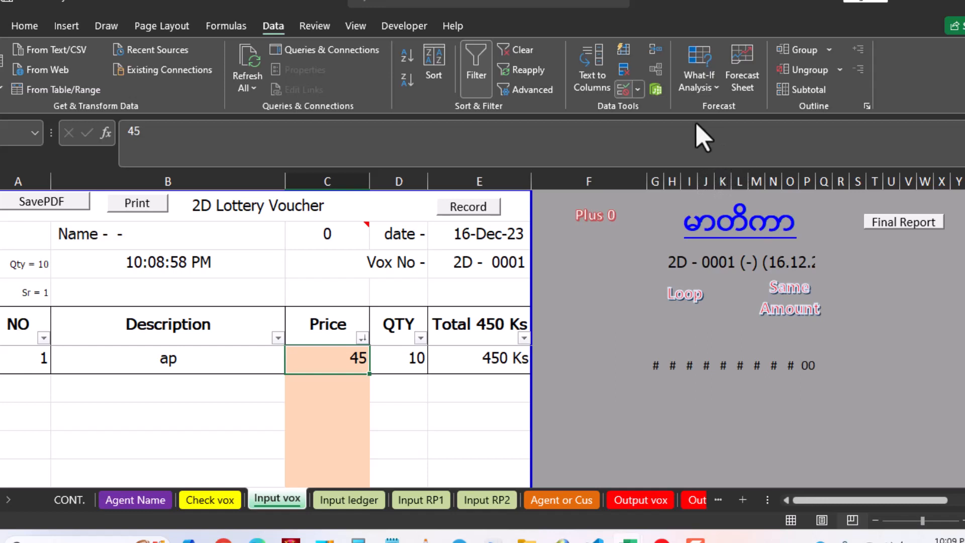
click(638, 90)
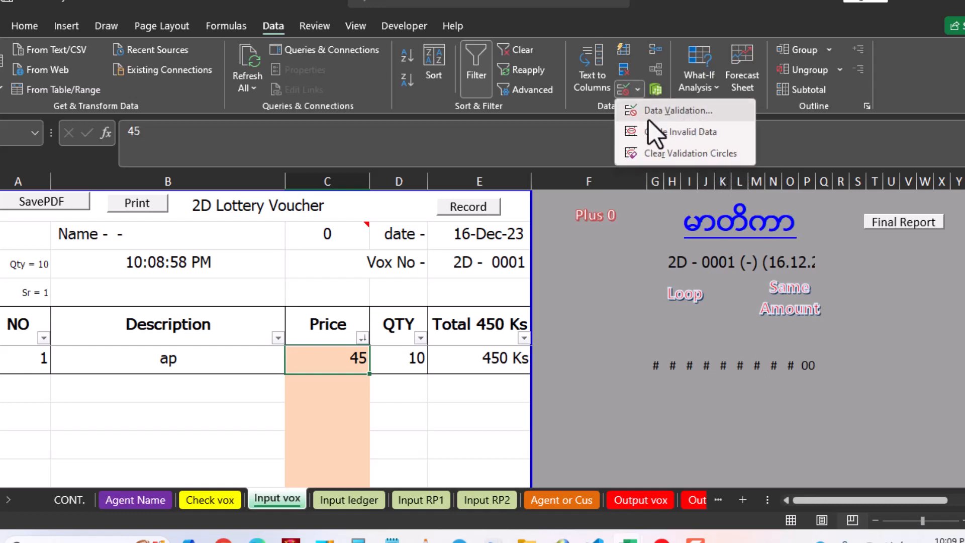
click(334, 356)
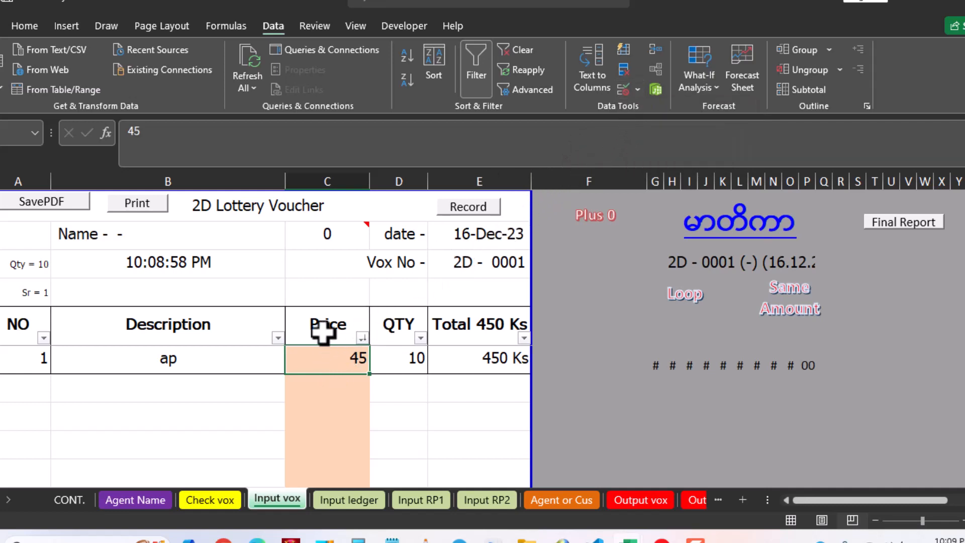
click(328, 381)
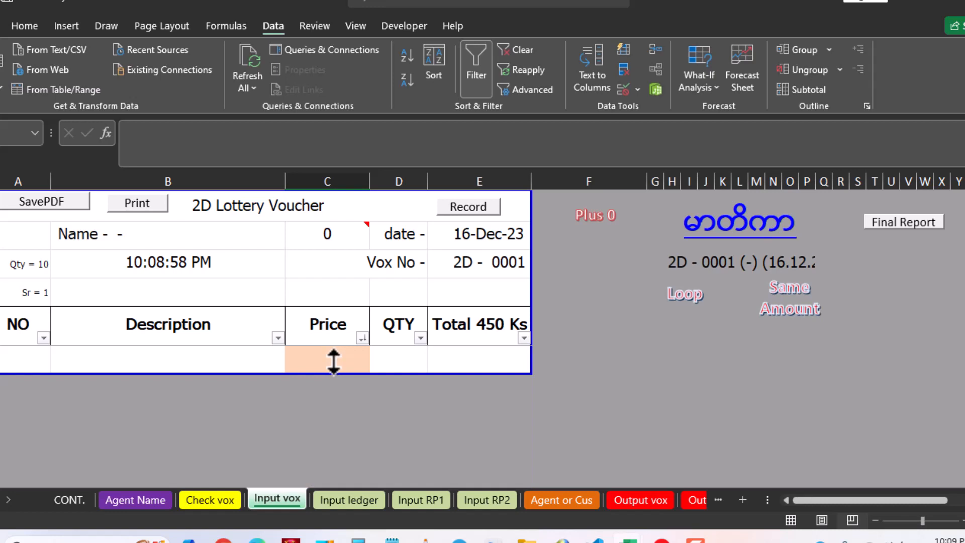
shift+click(333, 361)
scroll(331, 365, up, 3)
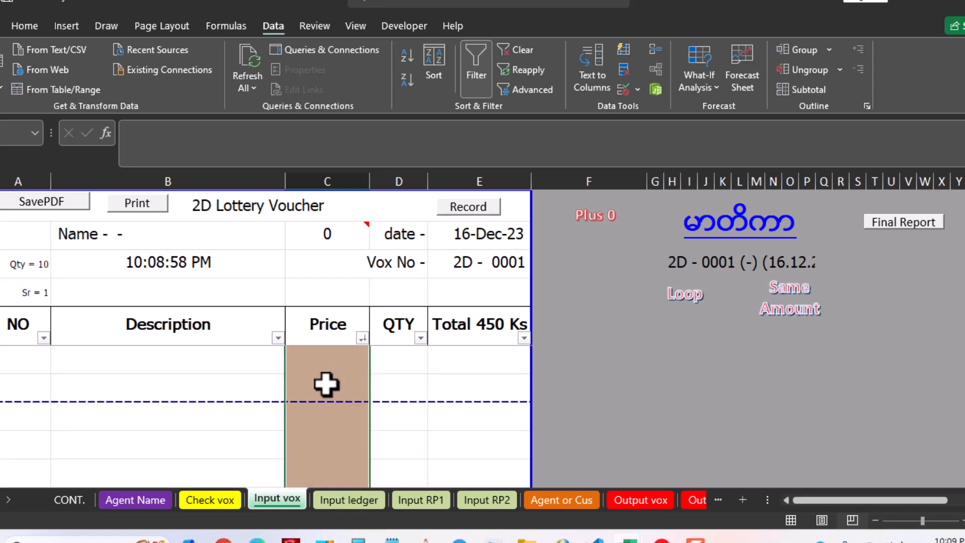
right_click(326, 386)
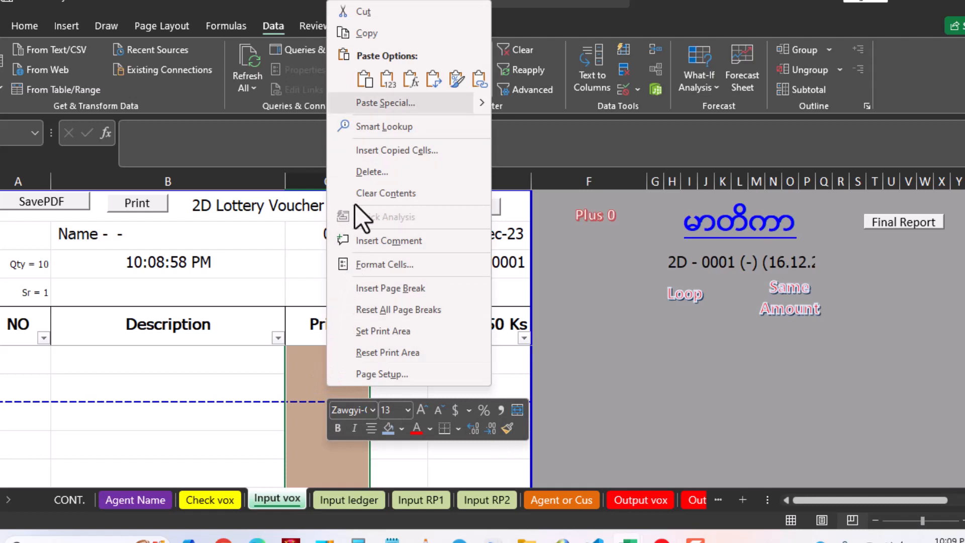
mouse_move(477, 103)
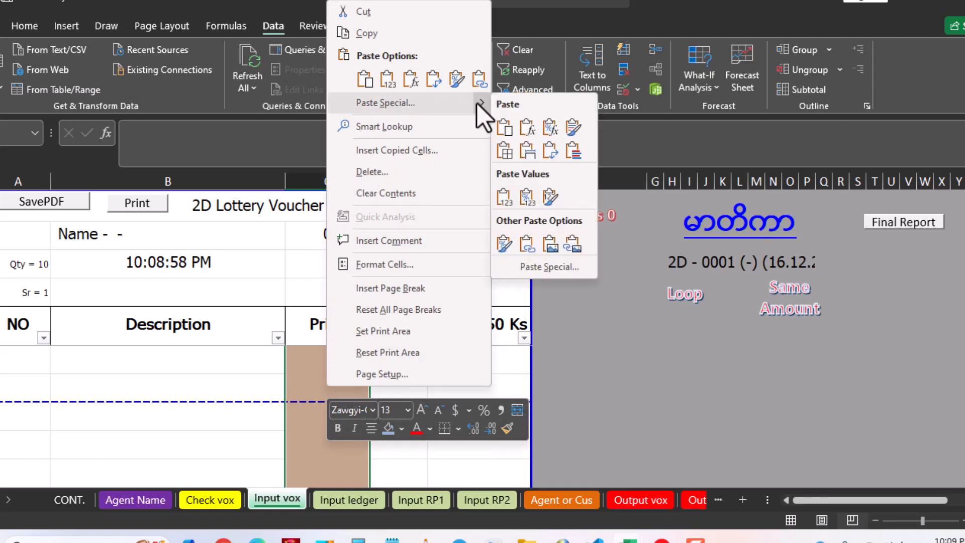
click(396, 105)
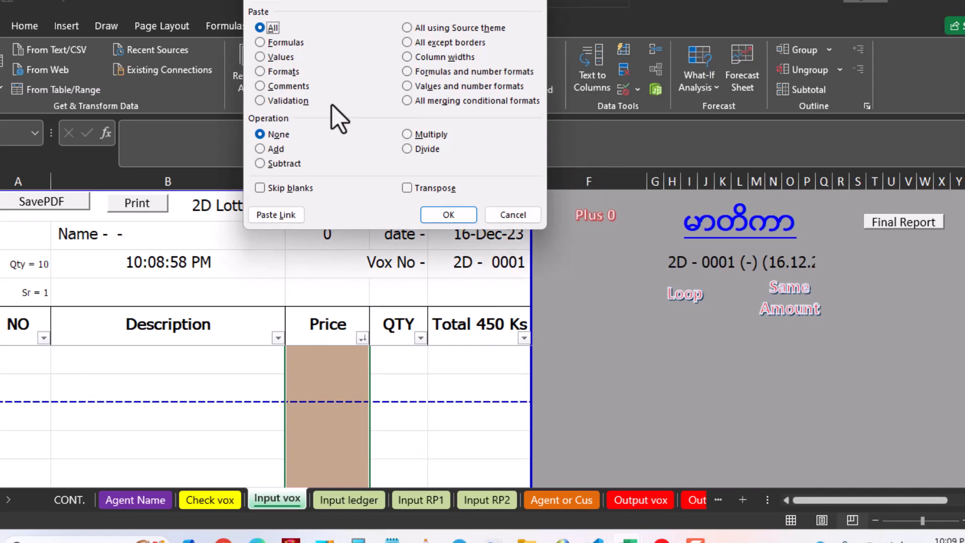
click(261, 101)
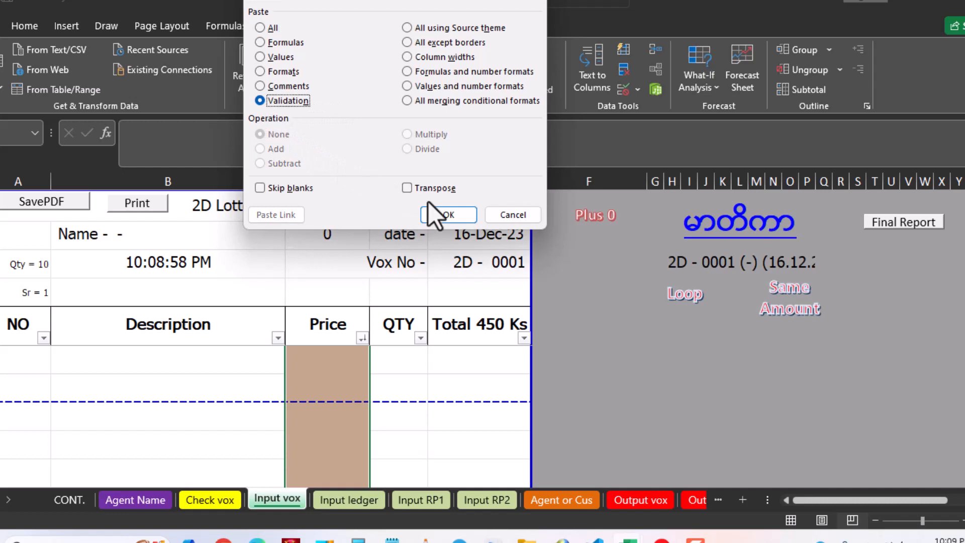
click(449, 215)
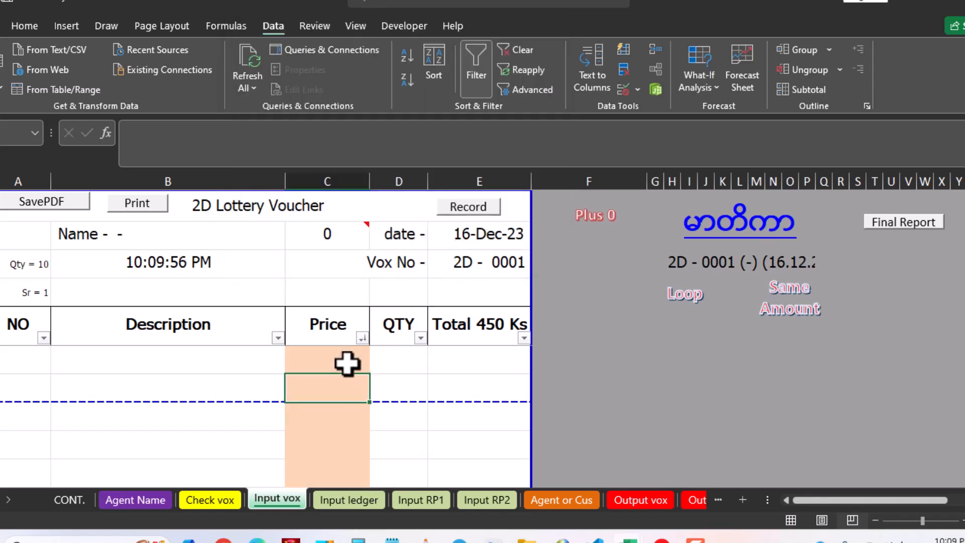
Test the pasted rule by entering zsf in Price cell C7, and cancel the entry
click(327, 335)
key(Down)
key(Down)
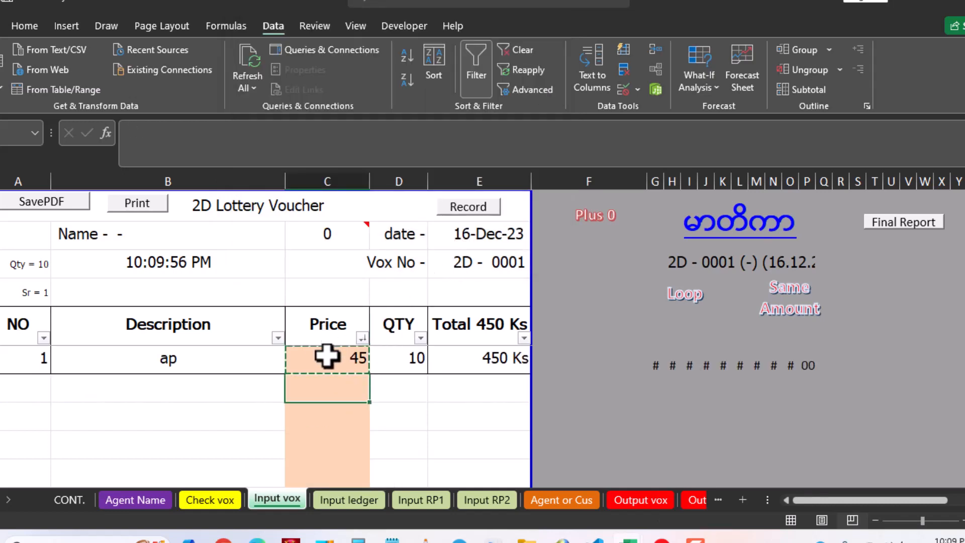
text(zsf)
key(Return)
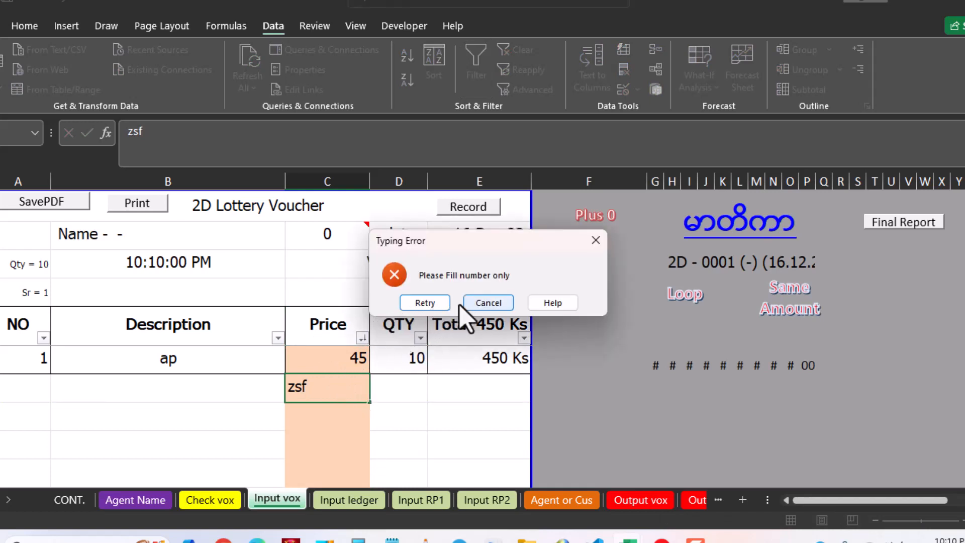
click(488, 303)
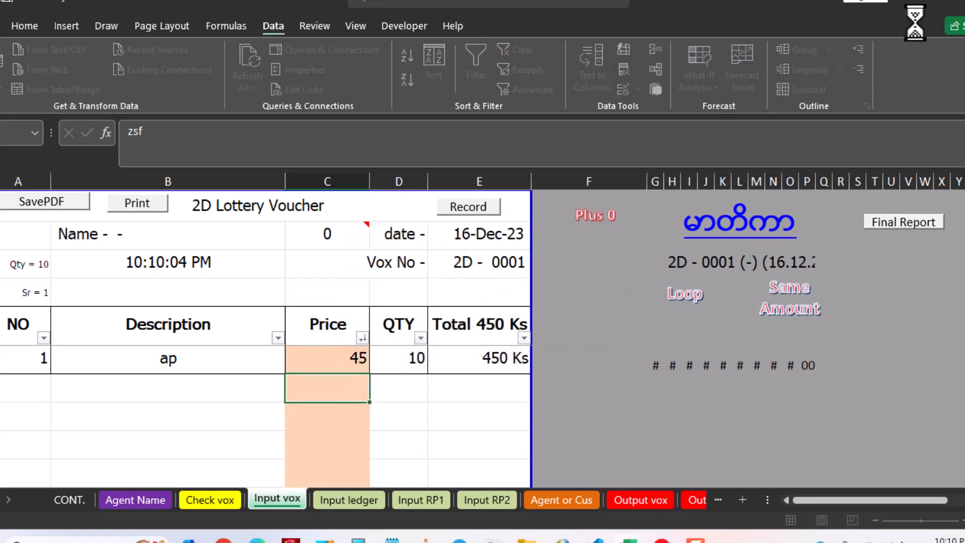